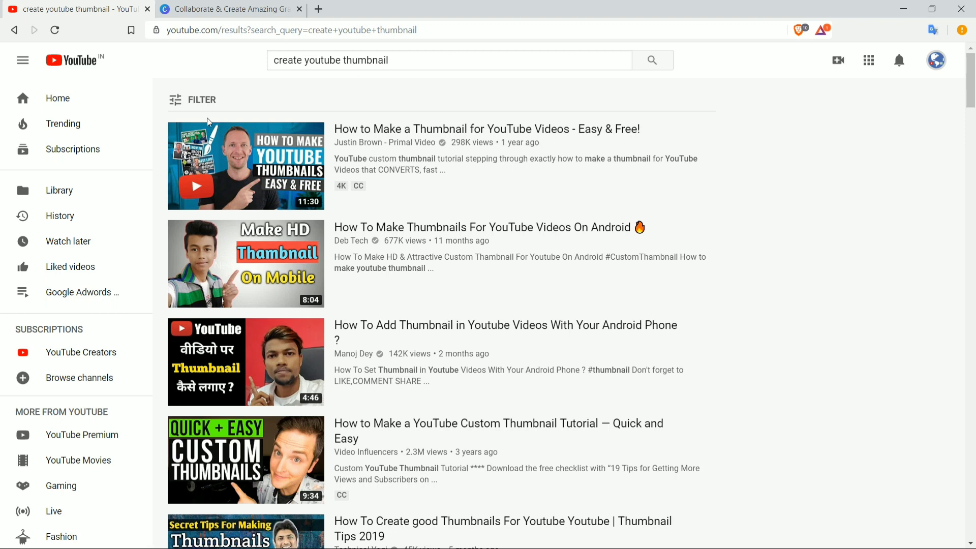
Look through the YouTube search results for thumbnail-making videos and compare their thumbnail designs
scroll(447, 61, down, 2)
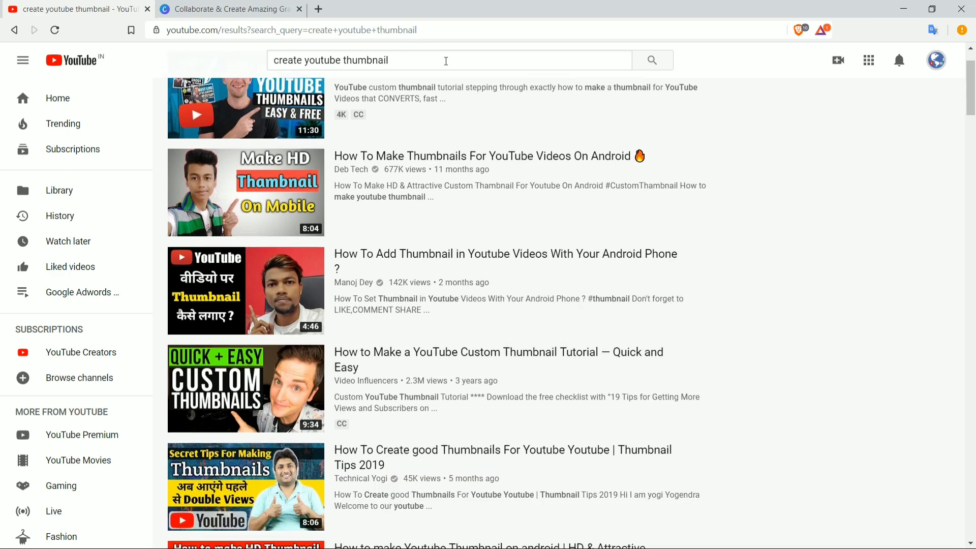
scroll(355, 127, up, 2)
mouse_move(255, 158)
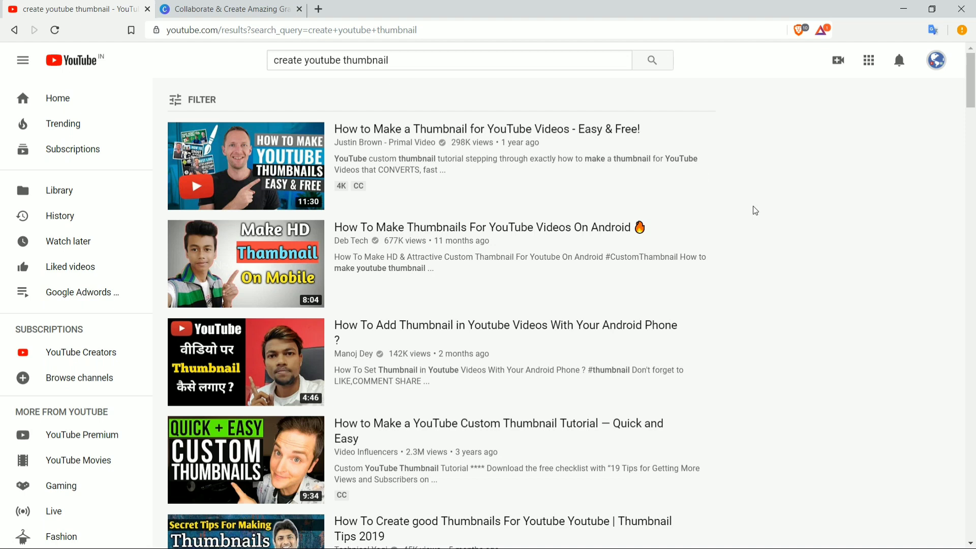
scroll(775, 224, down, 1)
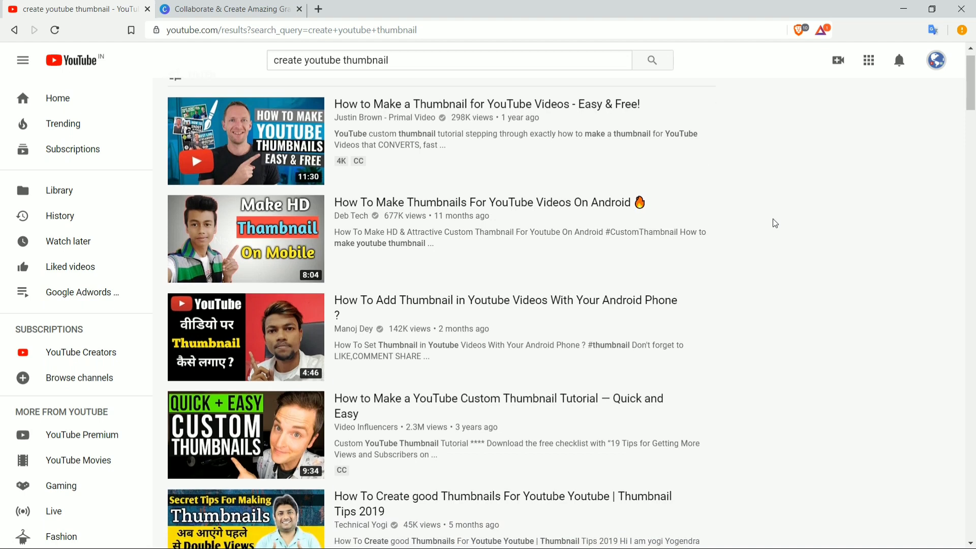
mouse_move(345, 275)
scroll(794, 242, down, 2)
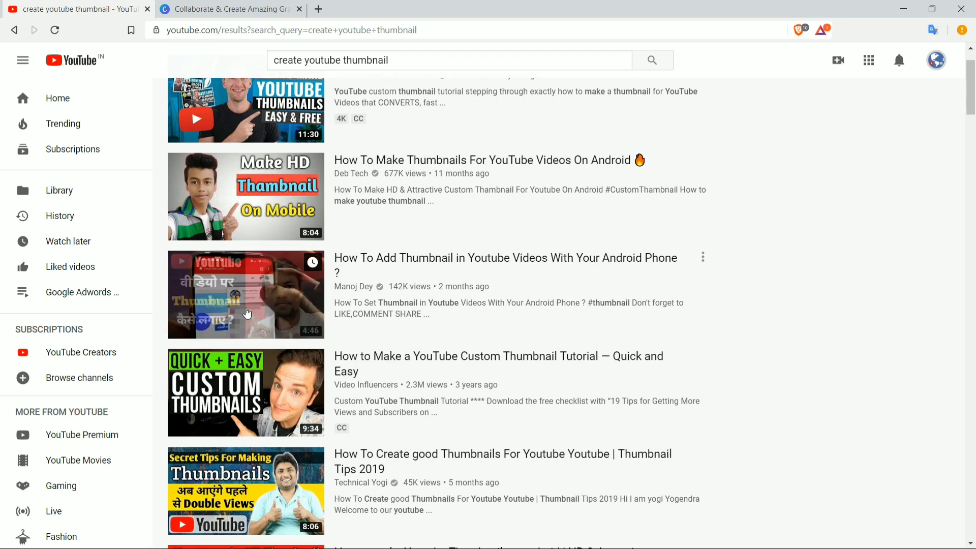
scroll(793, 231, down, 3)
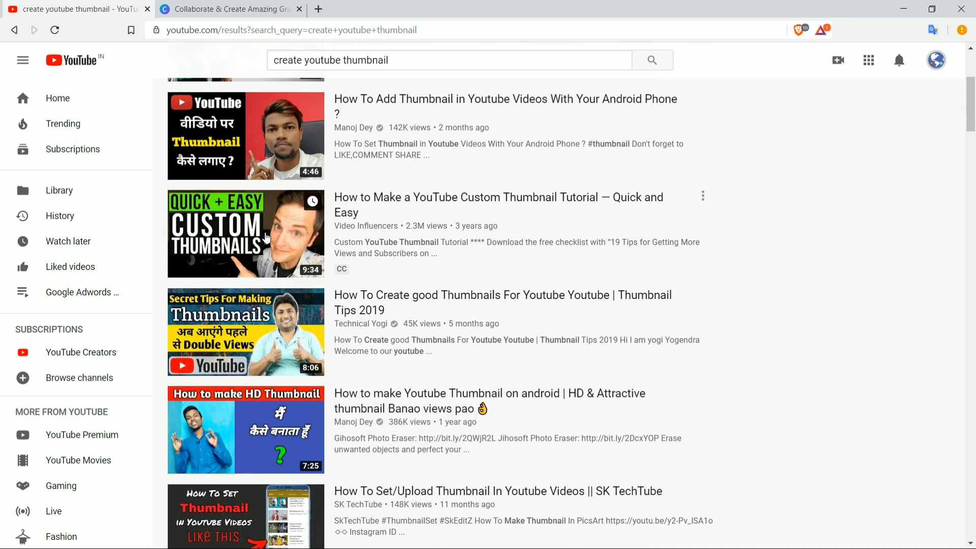
scroll(904, 263, down, 3)
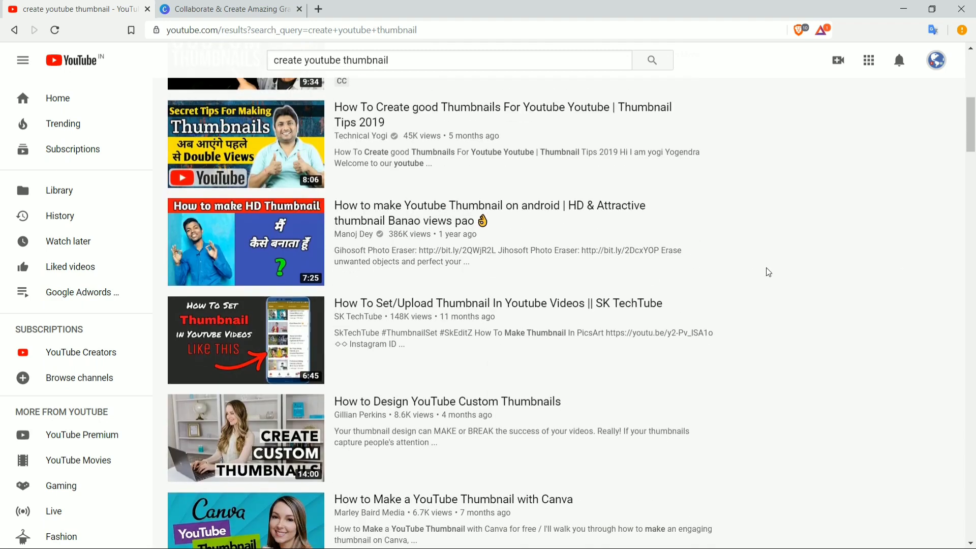
scroll(769, 272, down, 3)
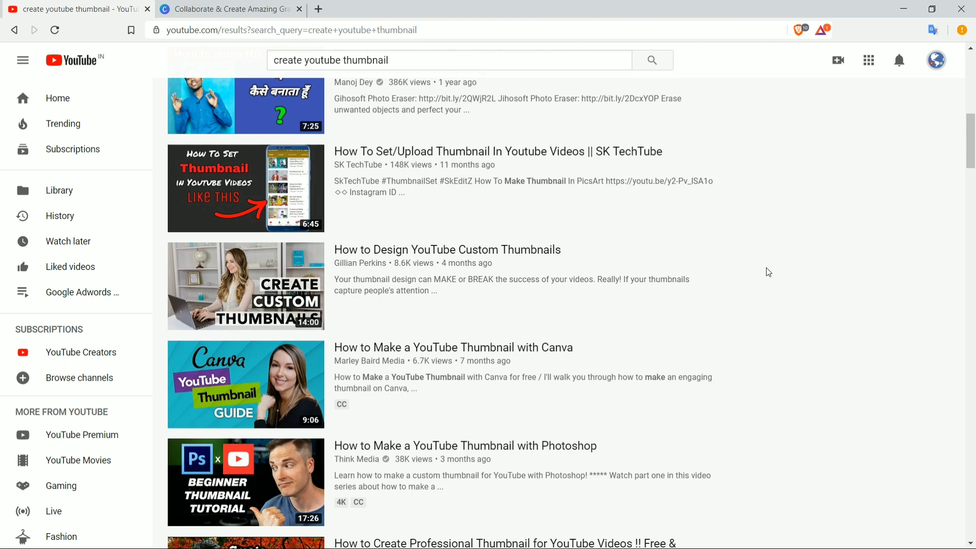
scroll(769, 273, down, 1)
scroll(769, 272, down, 1)
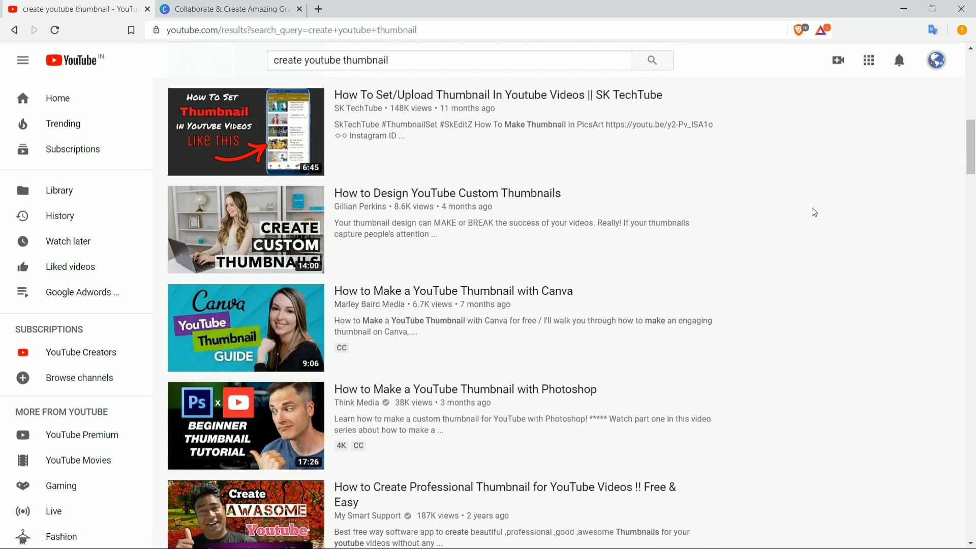
Switch to Canva and sign up with Google, choosing the account and entering the account password
click(224, 7)
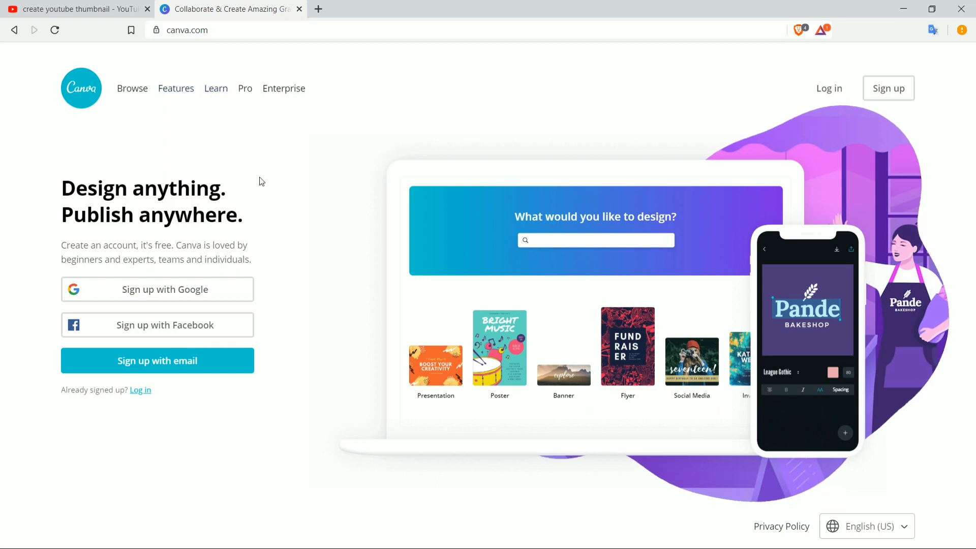
click(192, 291)
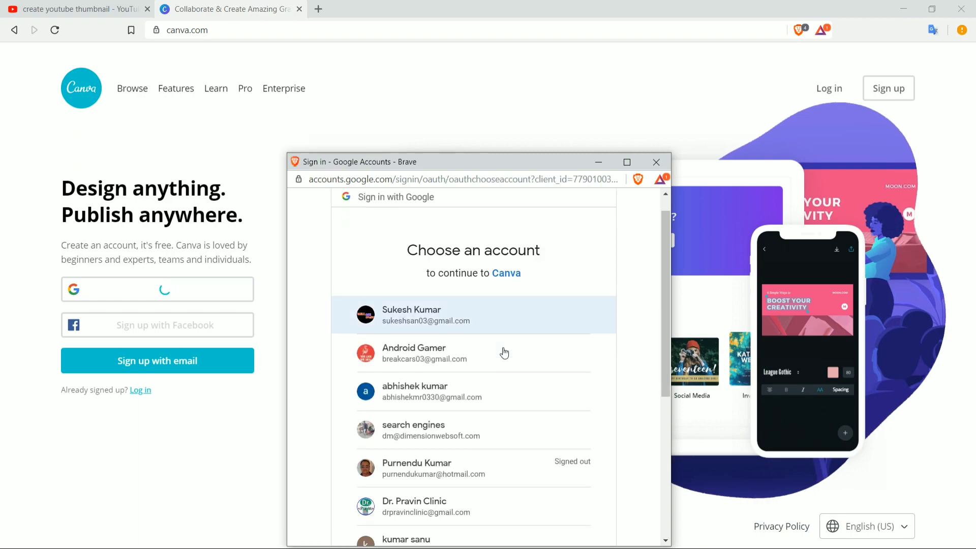
scroll(504, 353, down, 1)
scroll(504, 353, down, 4)
scroll(504, 353, up, 4)
scroll(504, 353, up, 1)
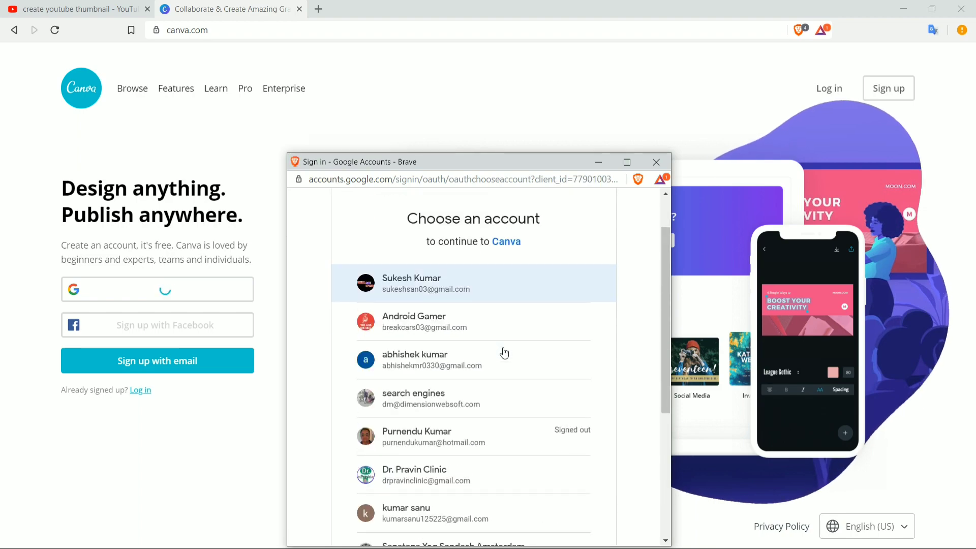
scroll(504, 353, down, 1)
scroll(504, 352, down, 3)
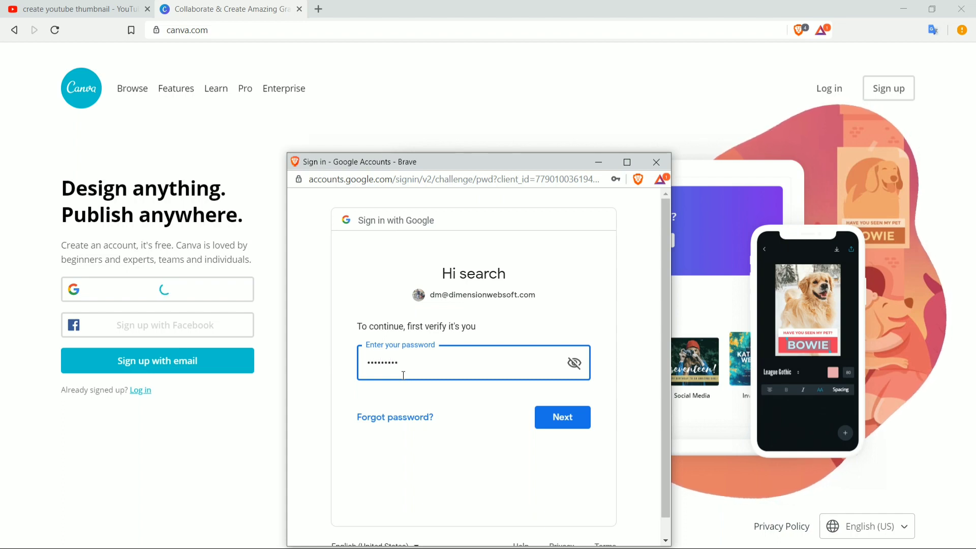
scroll(404, 379, down, 1)
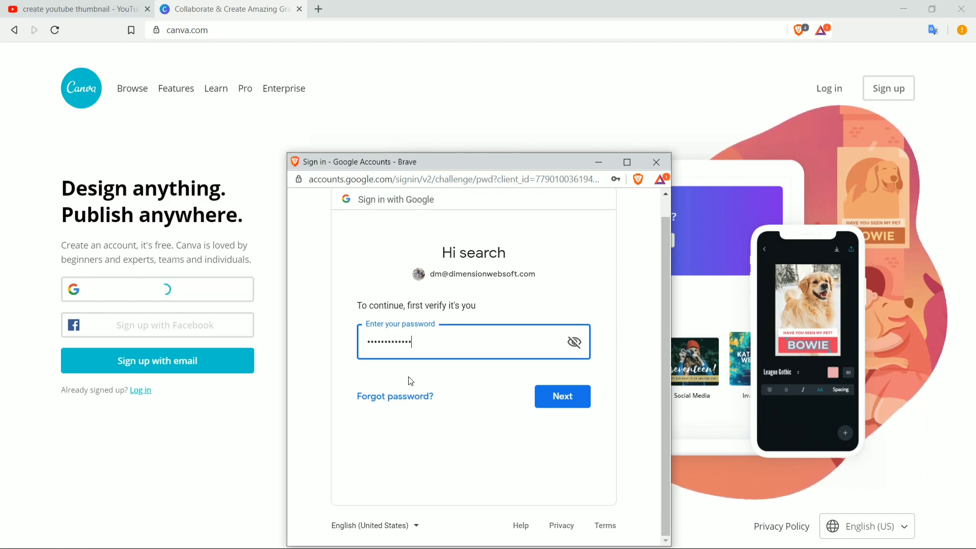
click(567, 395)
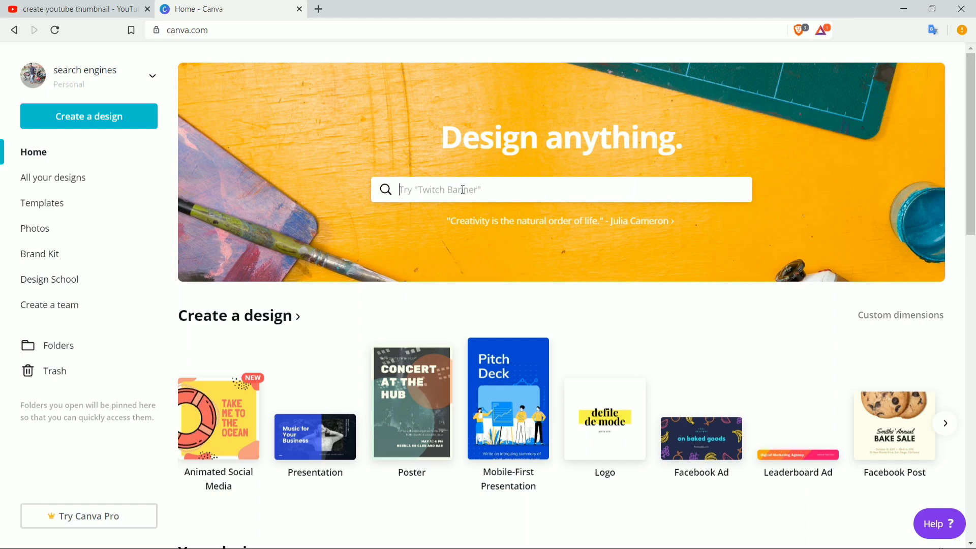
Search Canva for the YouTube Thumbnail design type and look through its templates
text(yo)
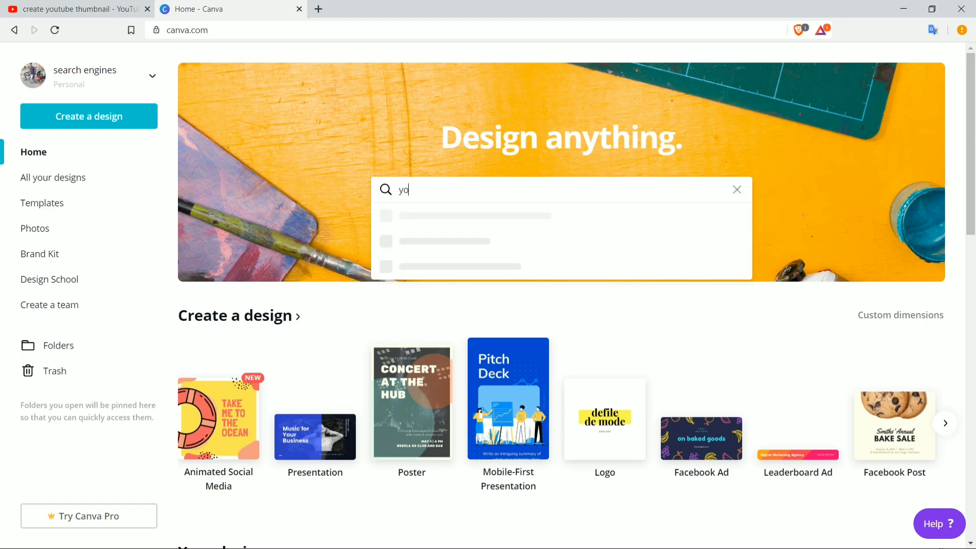
text(utube )
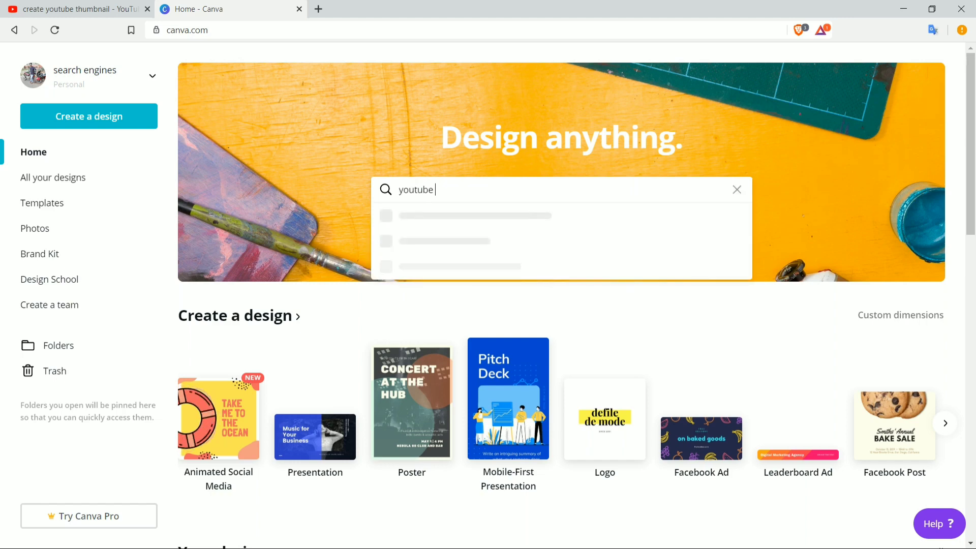
text(thu)
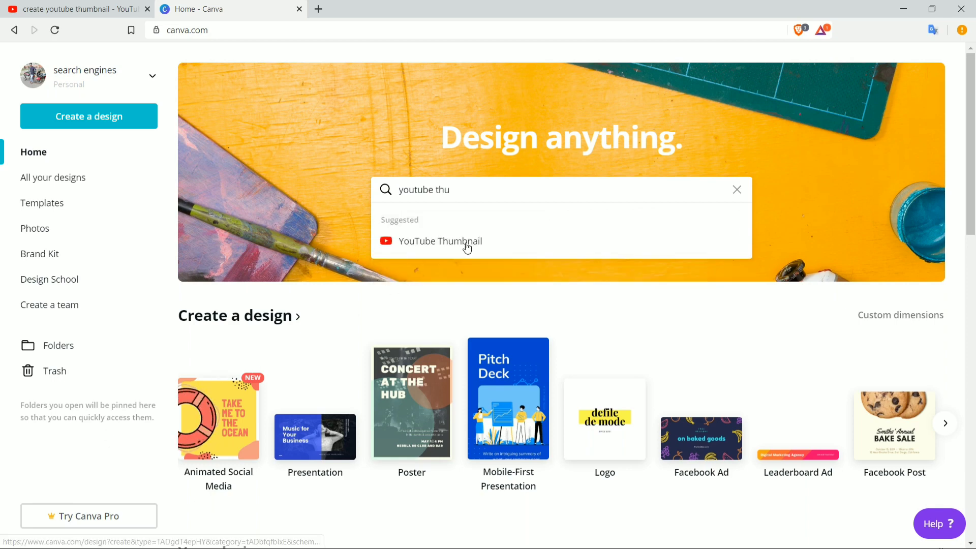
click(427, 242)
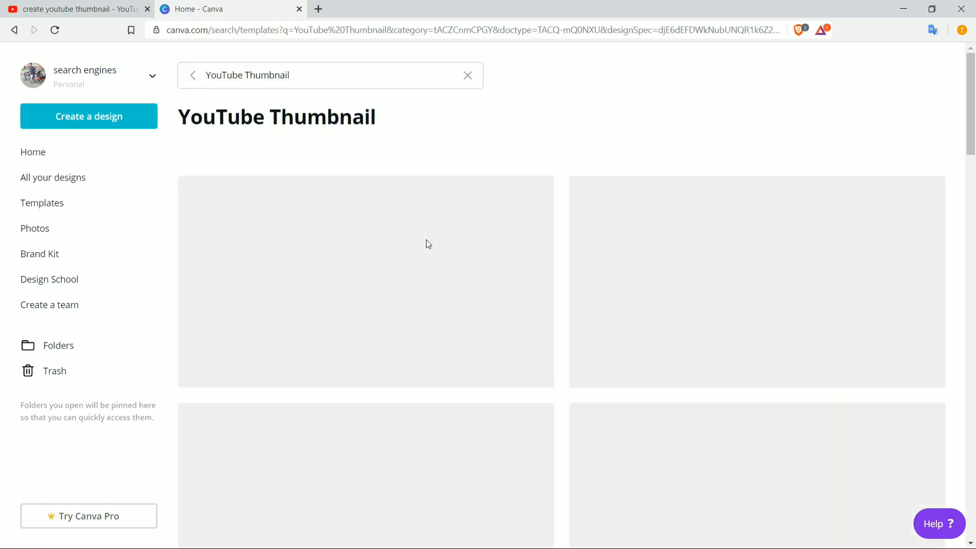
scroll(425, 244, down, 5)
Create a new blank design of the YouTube Thumbnail type
click(113, 118)
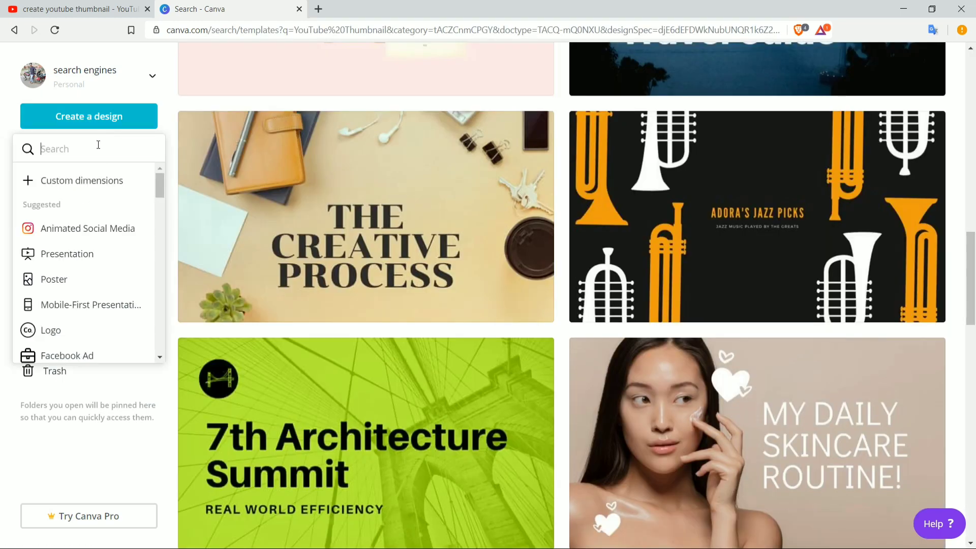
text(youtube)
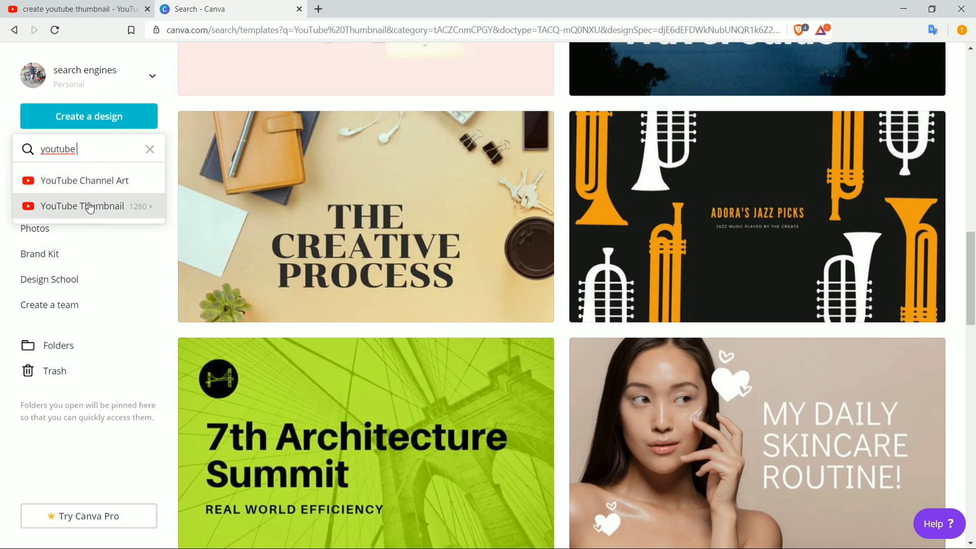
click(91, 206)
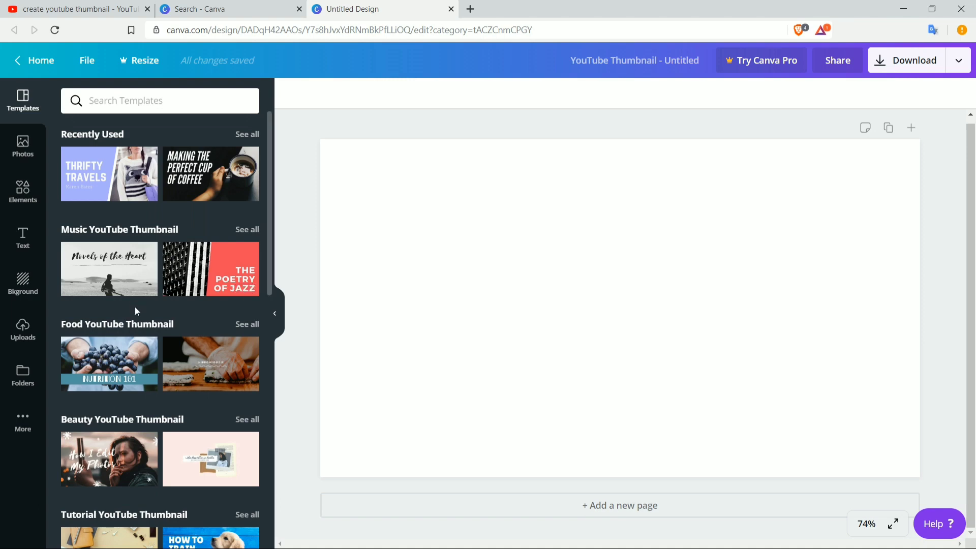
Browse the template categories and show all Tutorial YouTube Thumbnail templates
scroll(136, 306, down, 2)
scroll(135, 306, down, 2)
scroll(135, 306, up, 1)
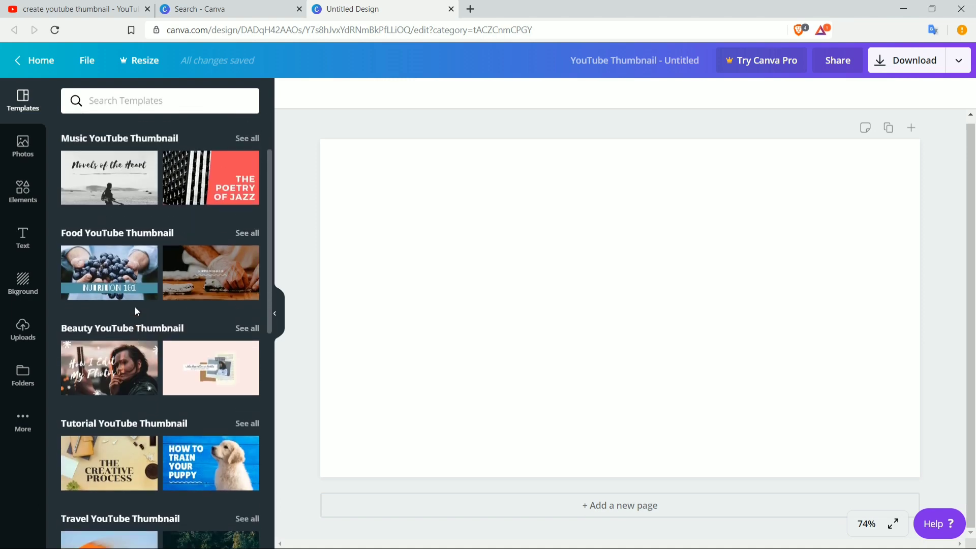
scroll(135, 307, down, 2)
scroll(135, 307, down, 3)
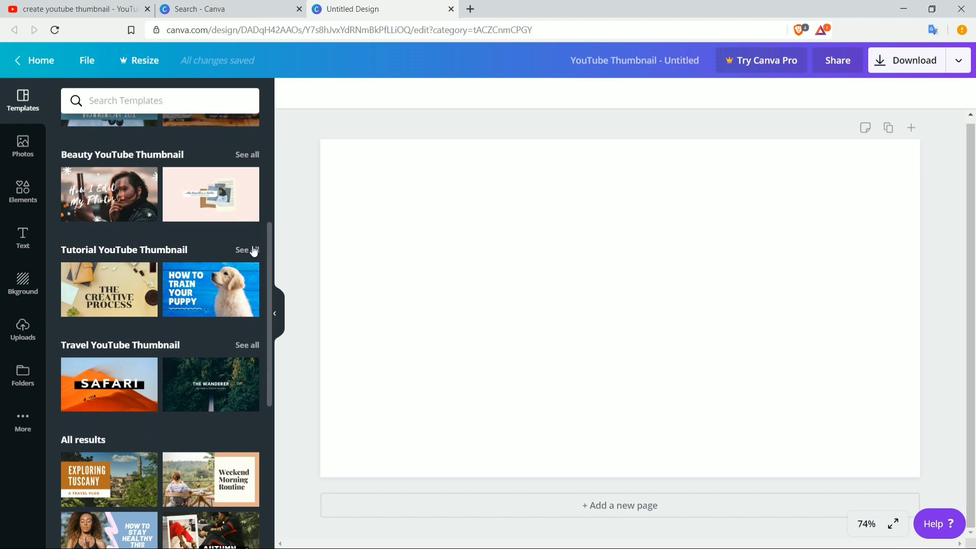
click(254, 250)
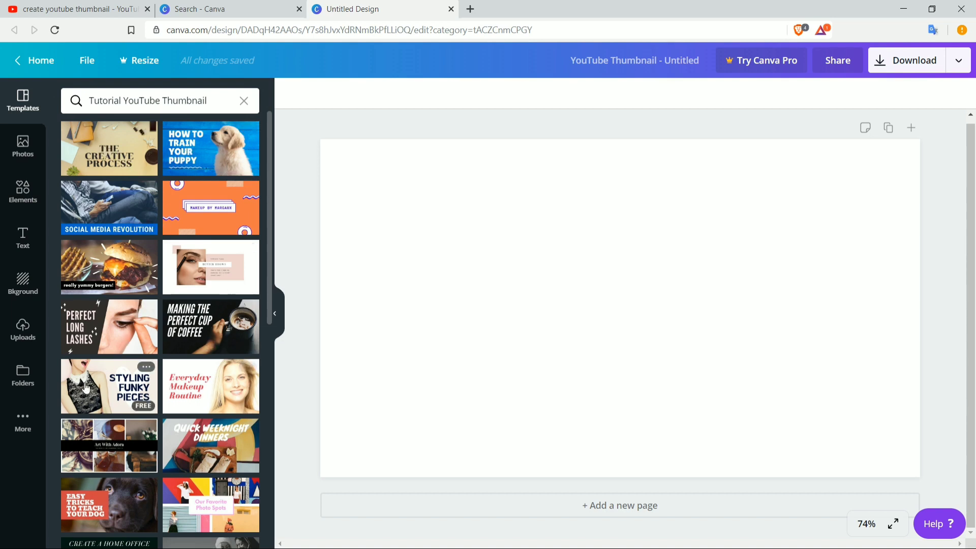
Apply the "Styling Funky Pieces" tutorial template to the blank page
scroll(110, 397, down, 3)
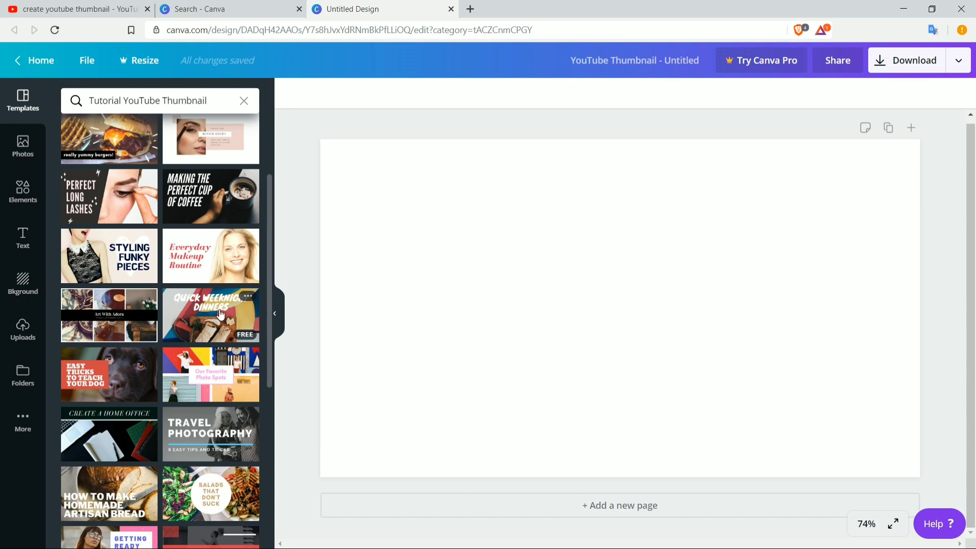
scroll(99, 421, down, 2)
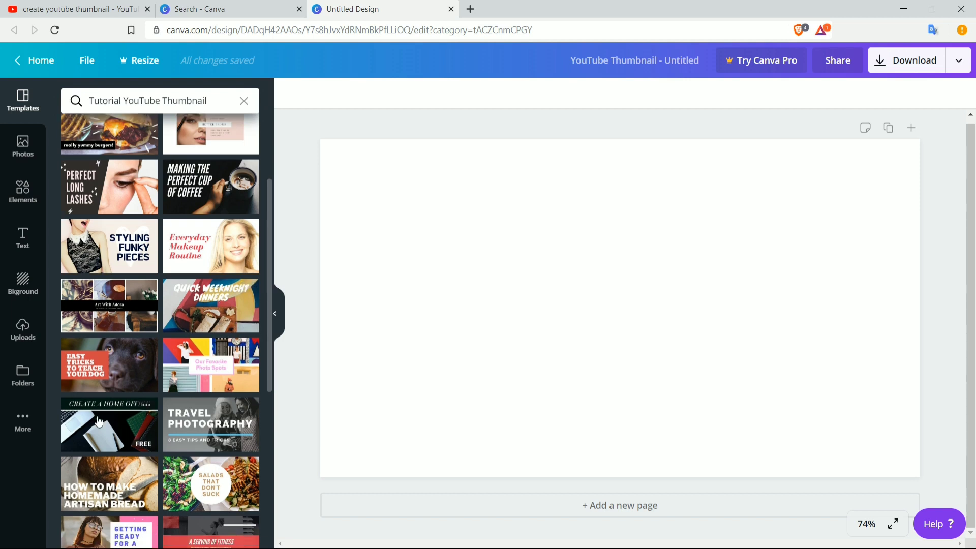
scroll(102, 416, down, 5)
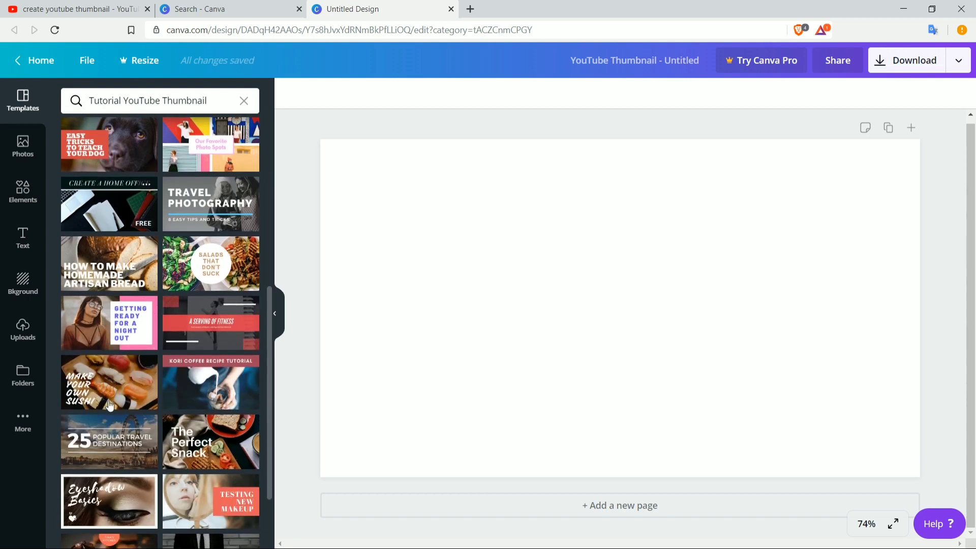
scroll(122, 381, down, 2)
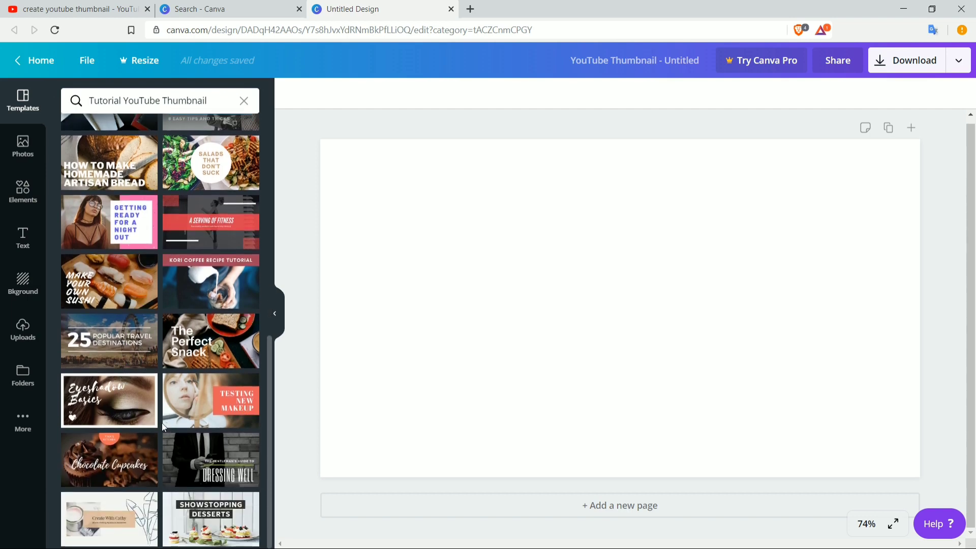
scroll(162, 423, up, 10)
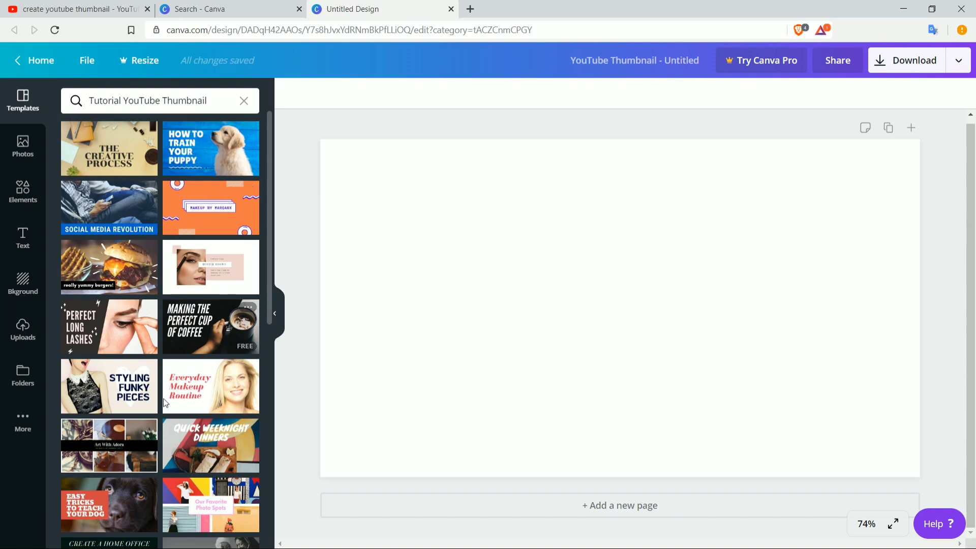
scroll(183, 406, down, 5)
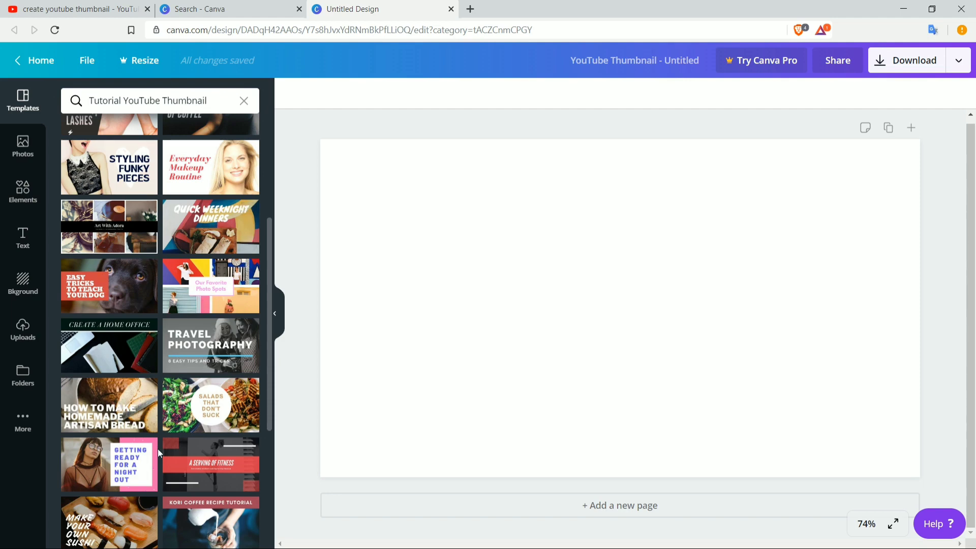
scroll(217, 331, up, 3)
scroll(217, 331, up, 1)
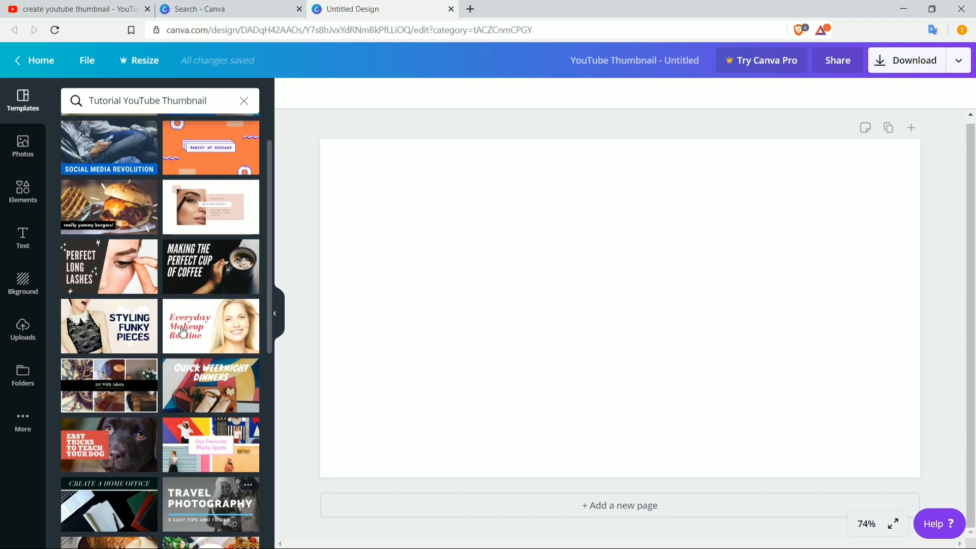
click(126, 325)
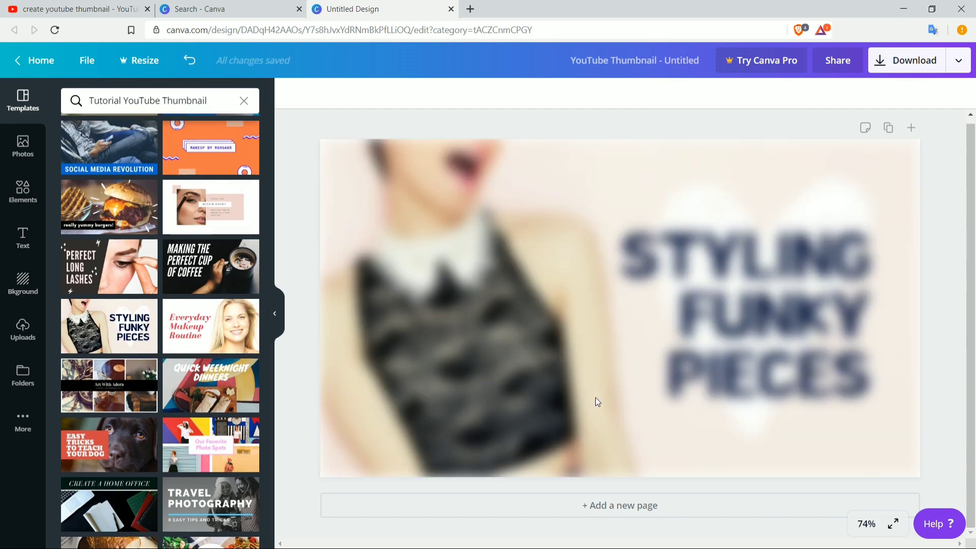
Try moving the white heart graphic over the woman's photo and back behind the title text
click(337, 157)
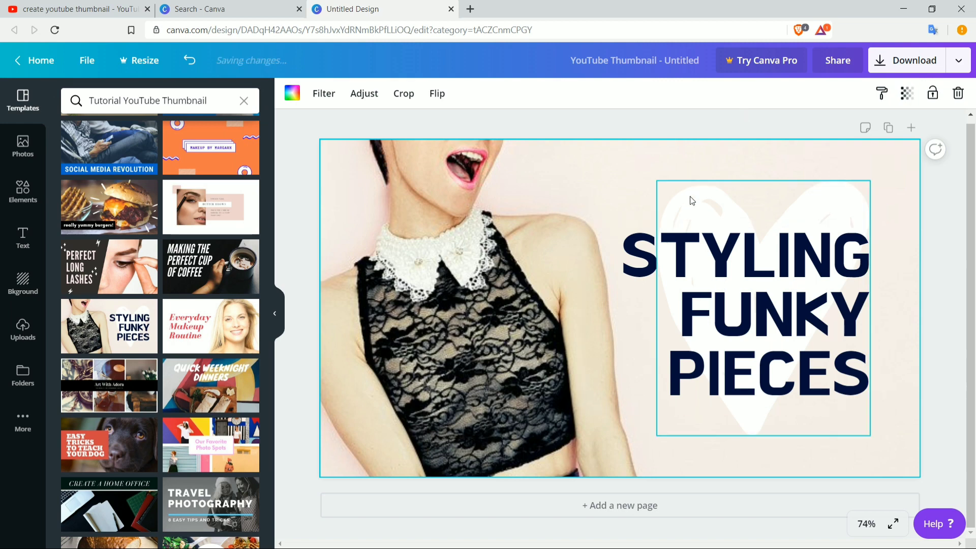
drag(692, 208, 456, 207)
drag(524, 245, 748, 254)
click(681, 267)
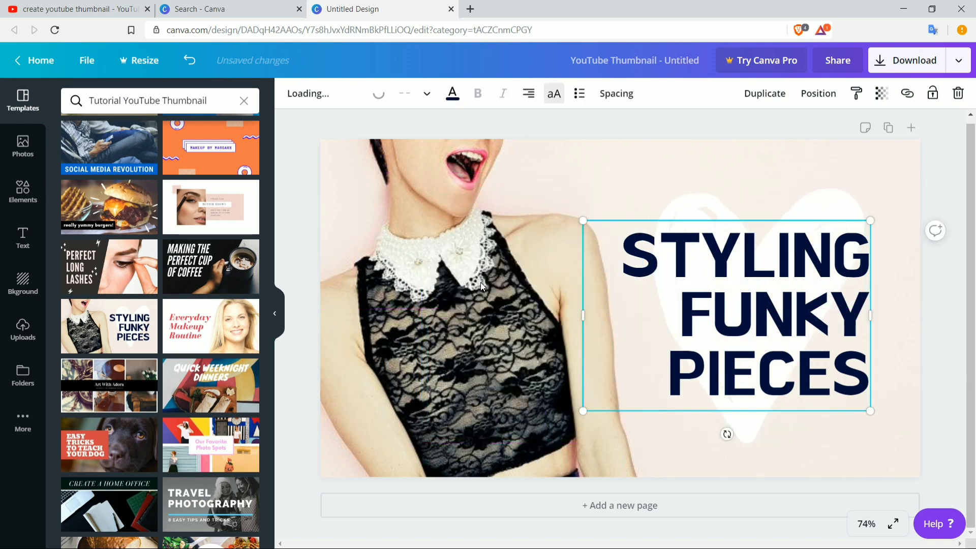
click(726, 434)
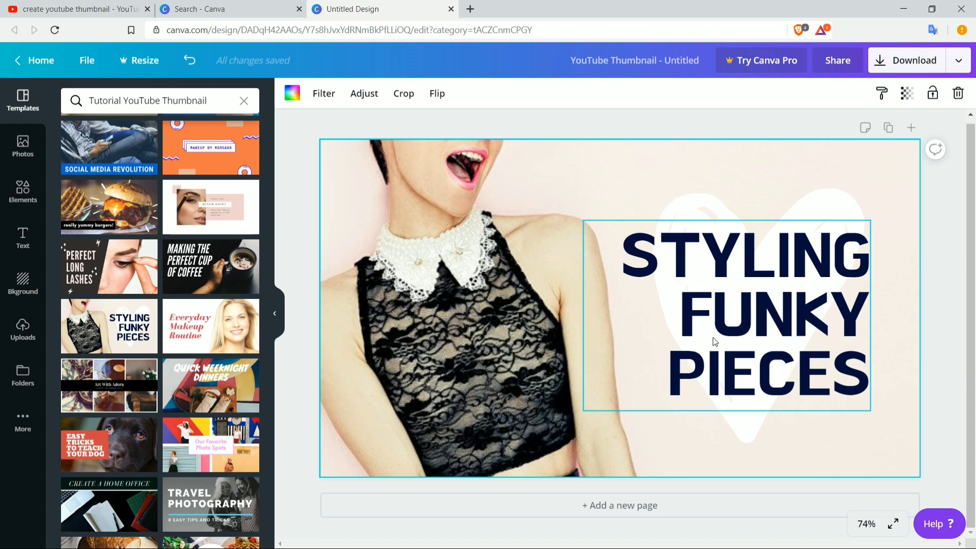
Delete the template's title text, woman's photo and white heart graphic, clearing the page
key(Delete)
click(746, 346)
key(Delete)
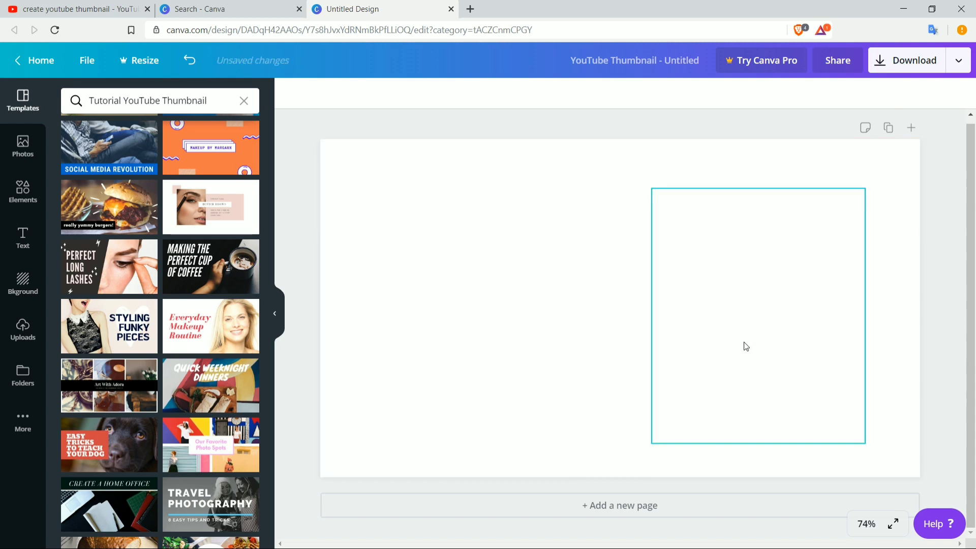
click(713, 330)
key(Delete)
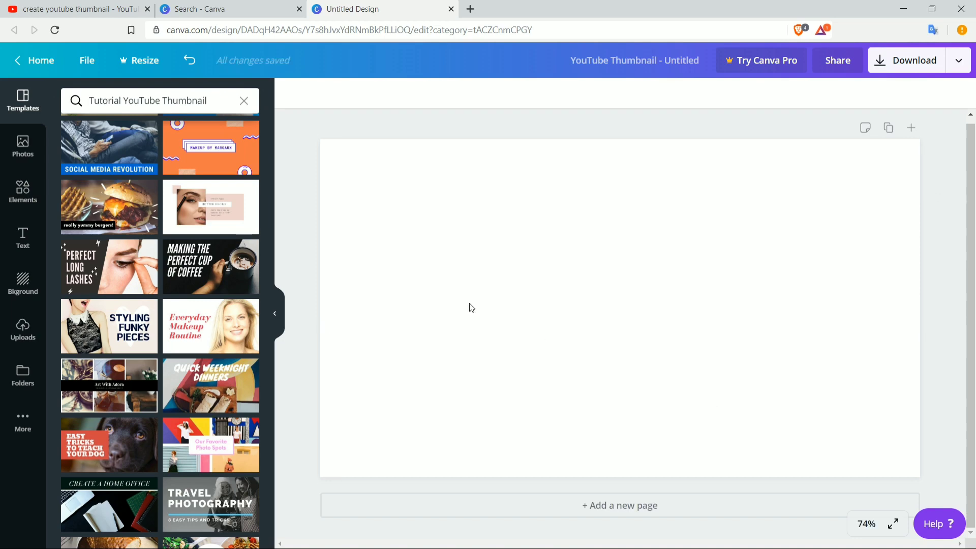
Browse the gallery of ready-made backgrounds for one that suits the thumbnail
click(21, 153)
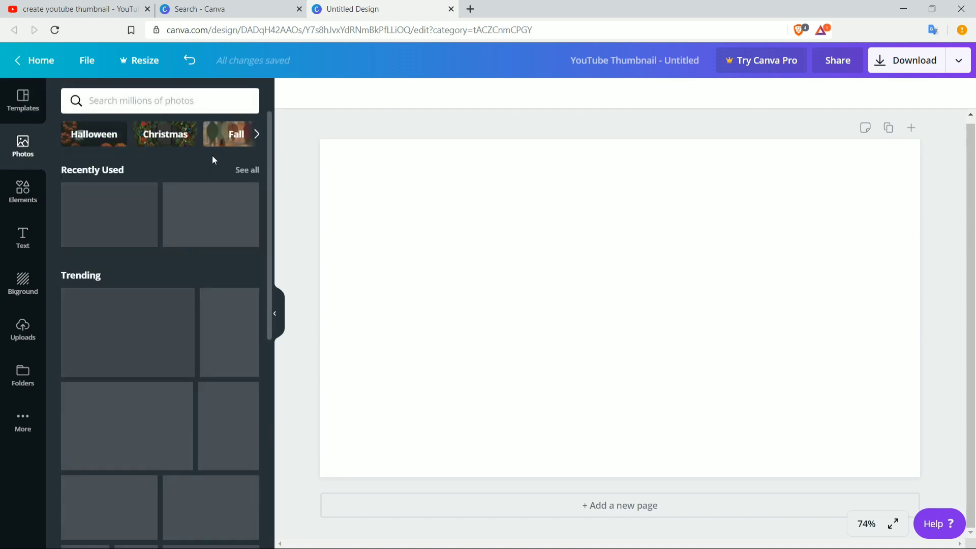
click(20, 295)
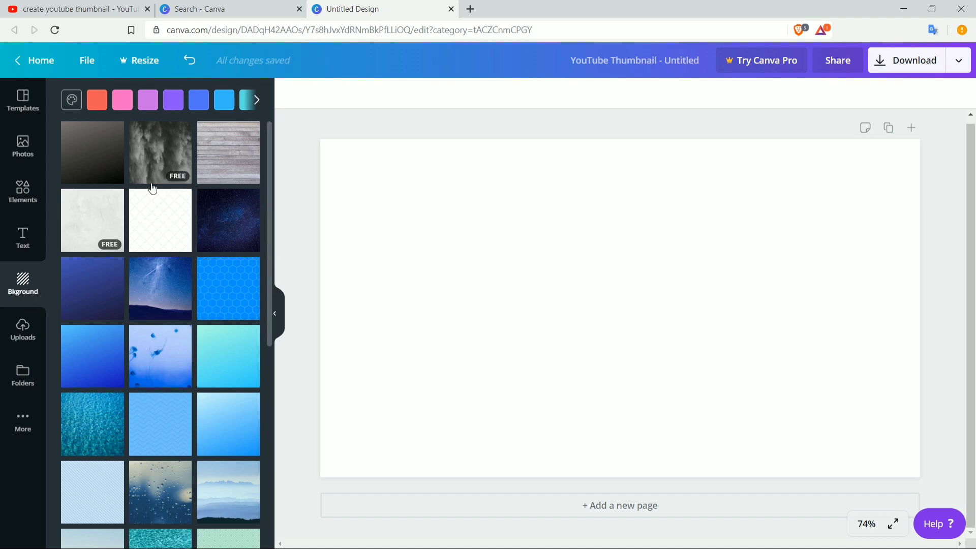
scroll(173, 363, down, 7)
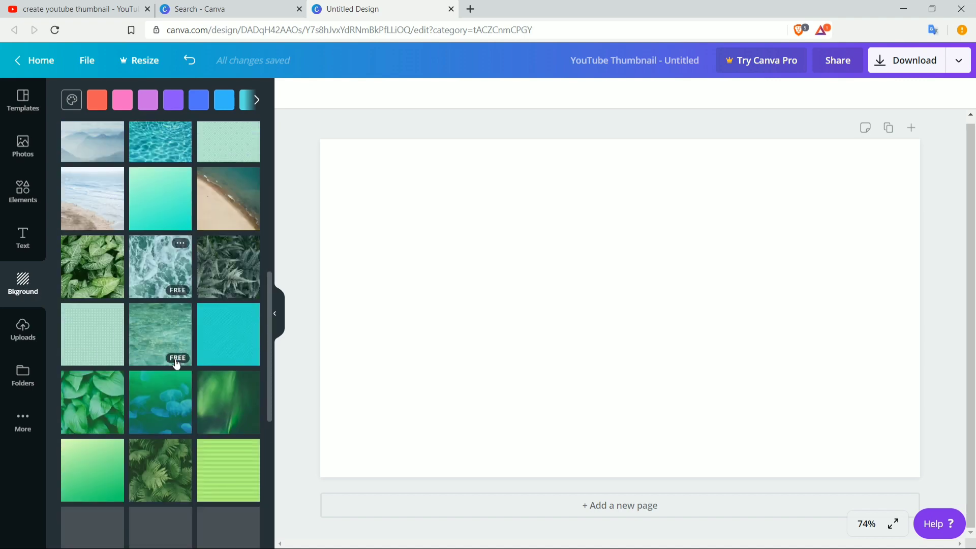
scroll(176, 362, down, 10)
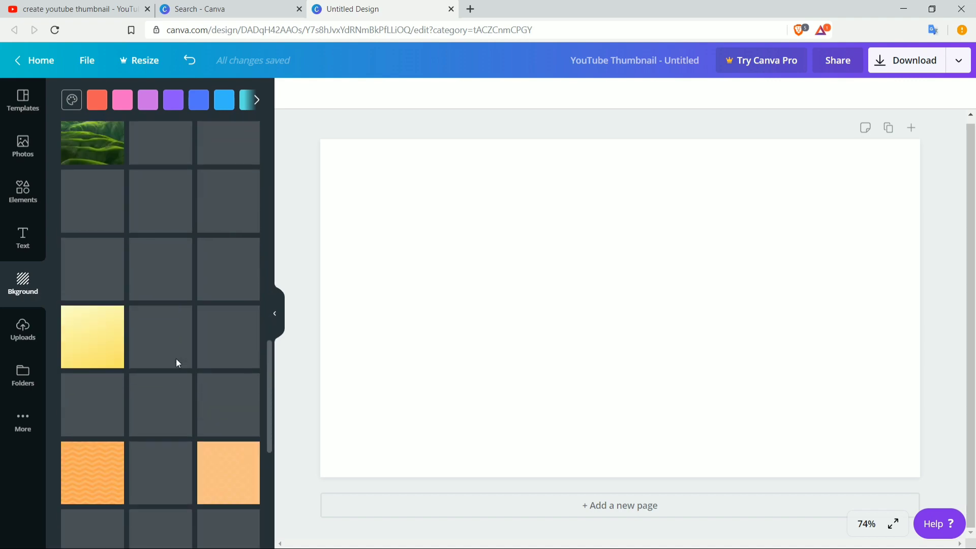
scroll(176, 358, up, 6)
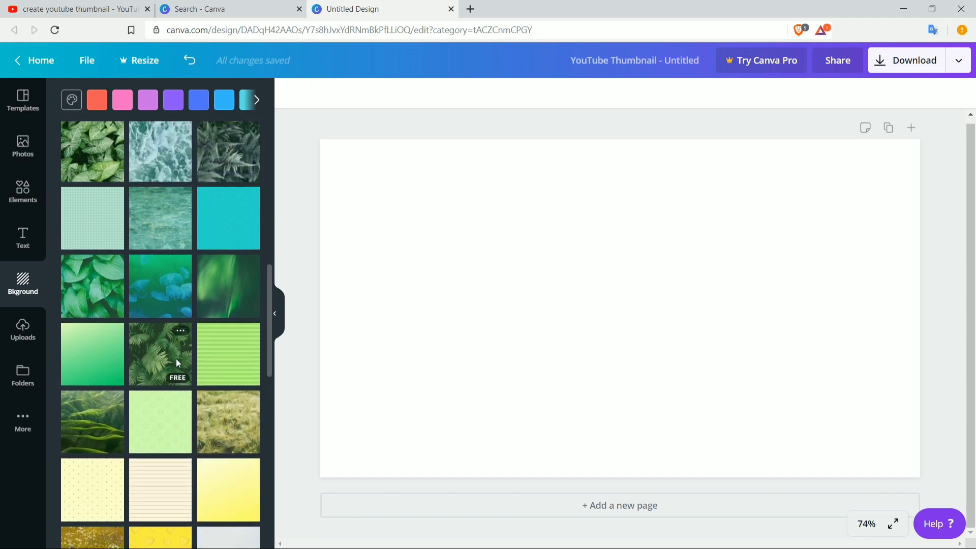
scroll(176, 358, up, 7)
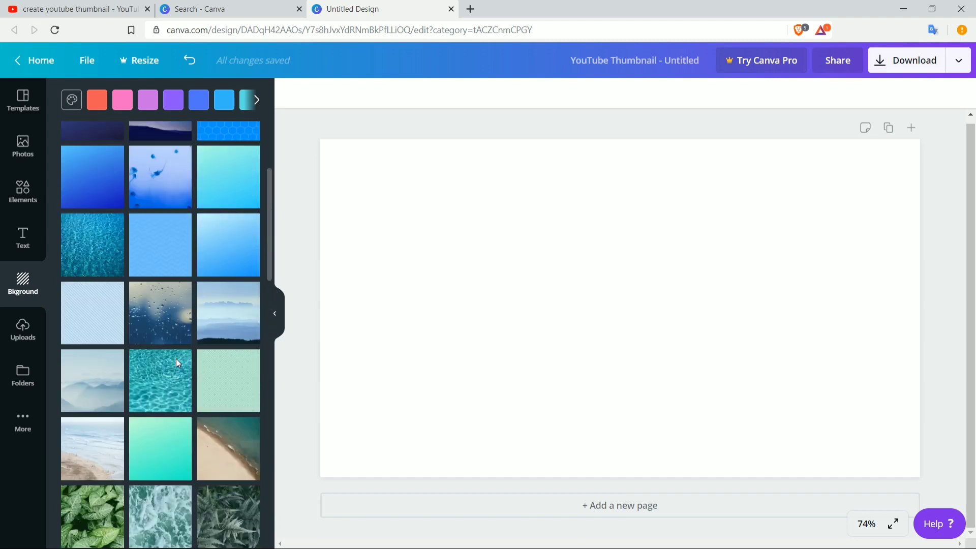
scroll(176, 359, up, 3)
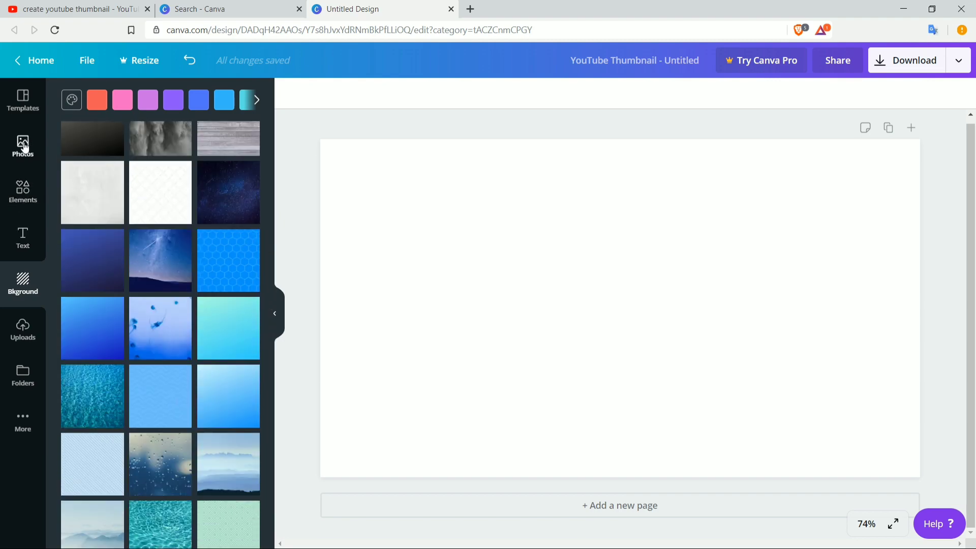
Search the photo library for "youtube" and look through the pictures offered
click(25, 148)
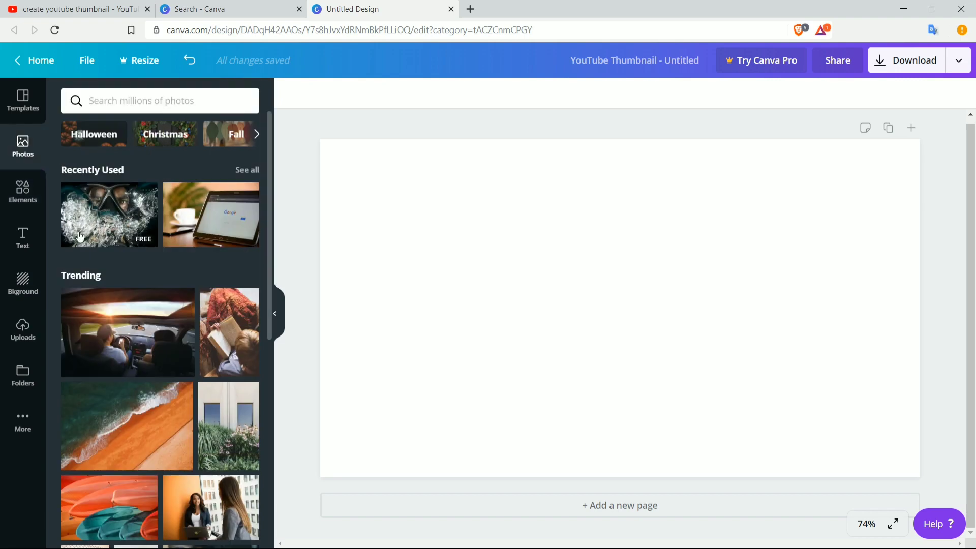
click(156, 96)
text(youtube)
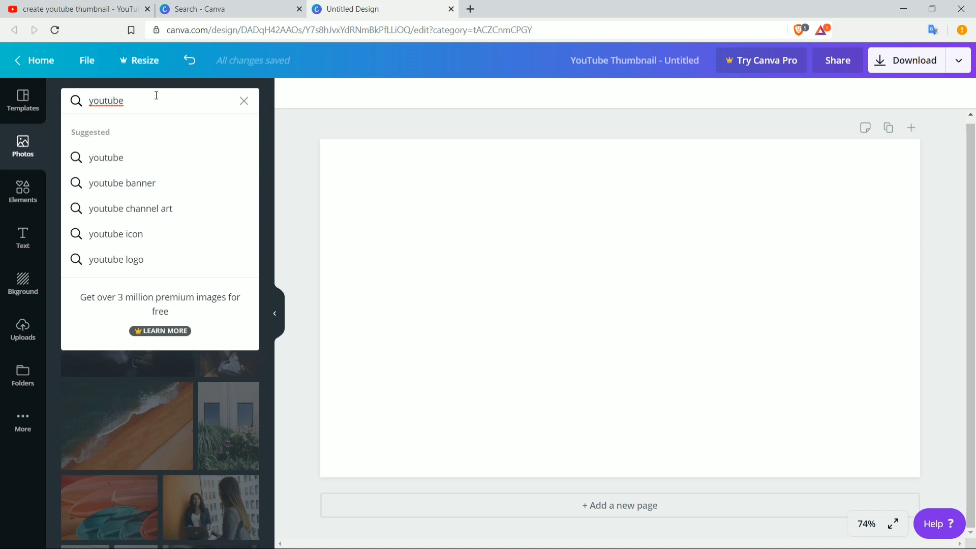
key(Return)
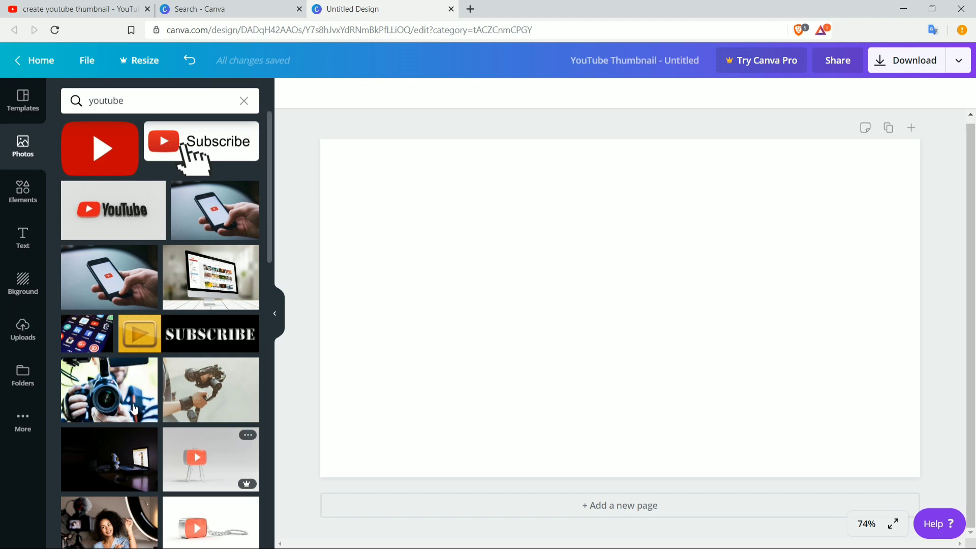
scroll(134, 408, down, 5)
scroll(133, 406, up, 1)
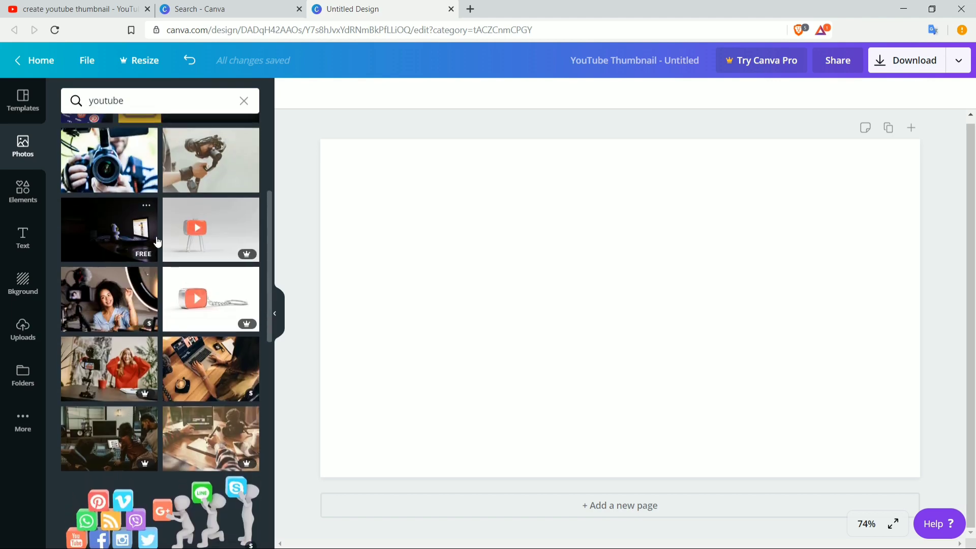
scroll(203, 243, up, 1)
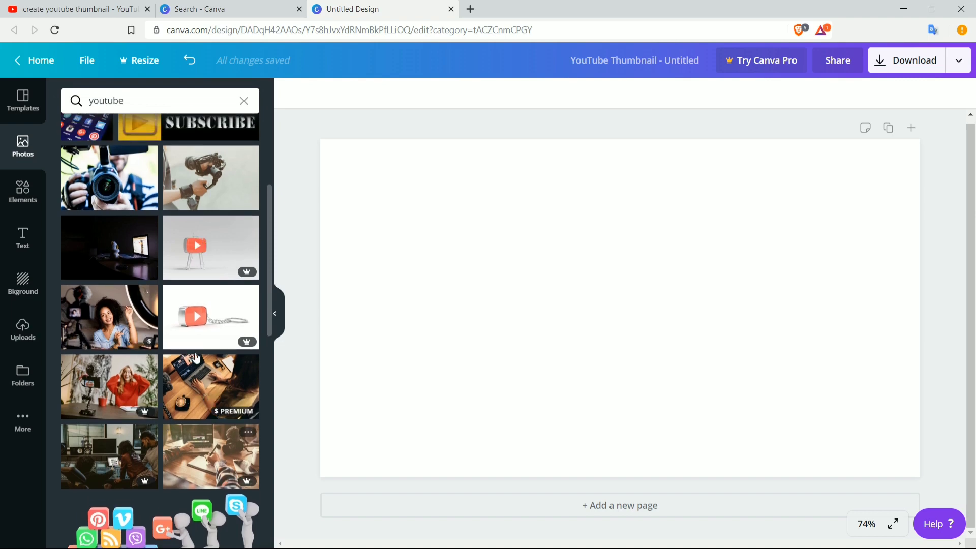
scroll(207, 251, up, 5)
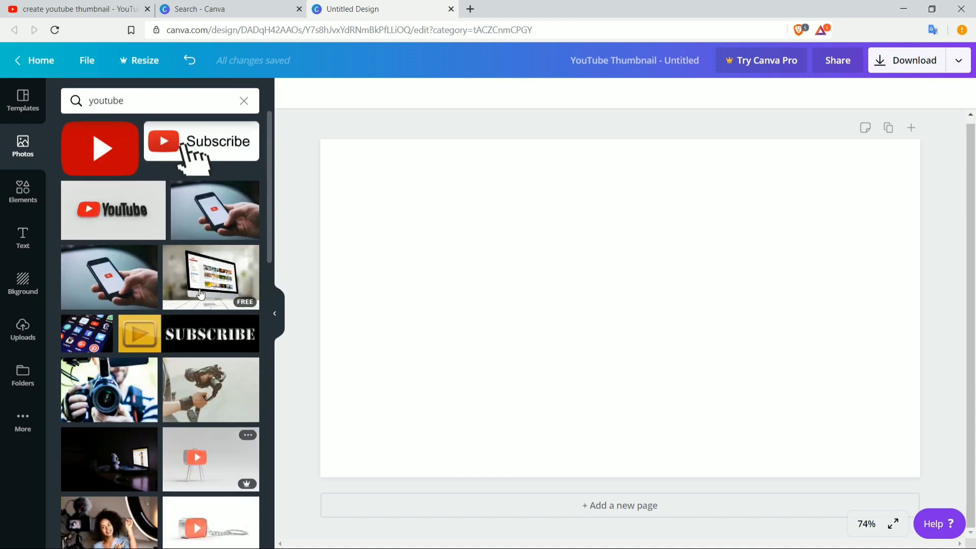
Add the light grey YouTube logo photo and enlarge it to cover the whole 1,280 × 720 page
click(119, 213)
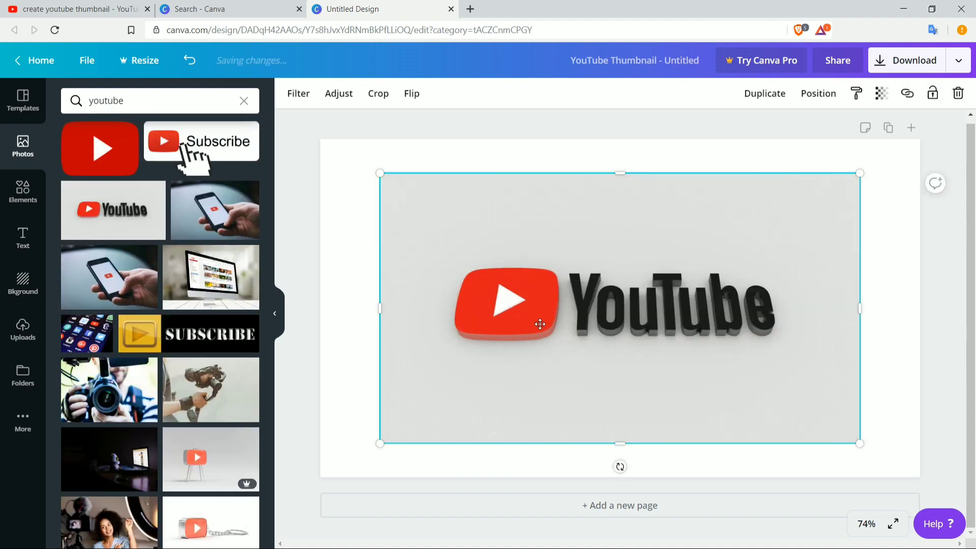
drag(538, 323, 481, 354)
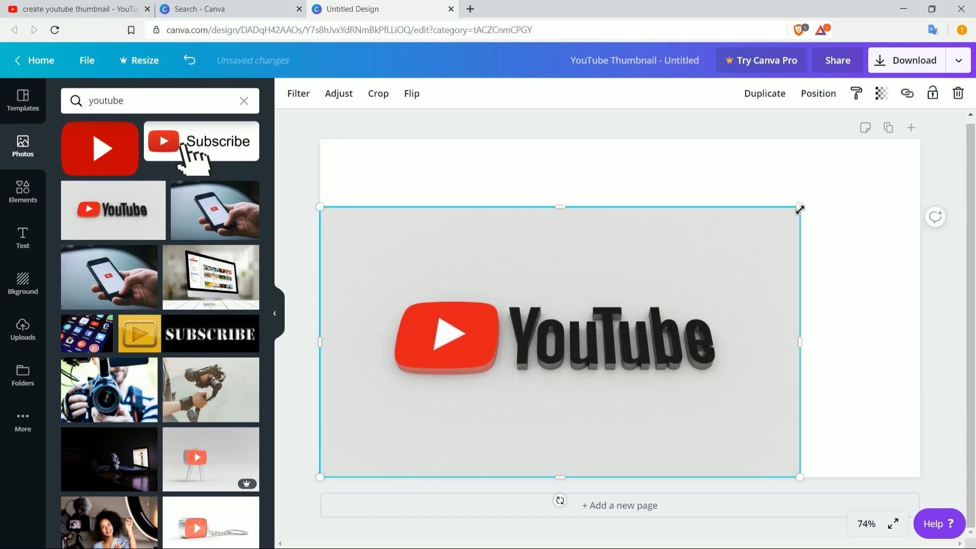
drag(800, 208, 927, 155)
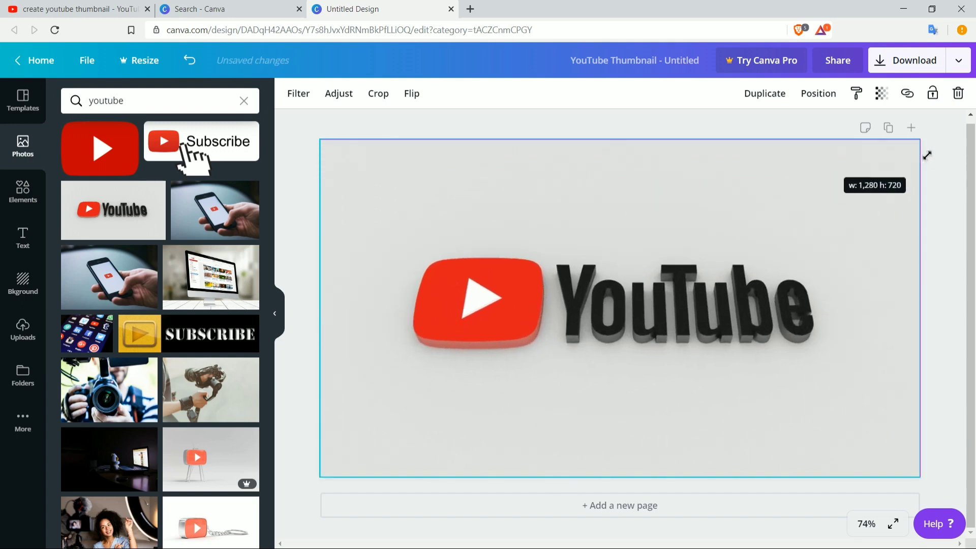
click(658, 108)
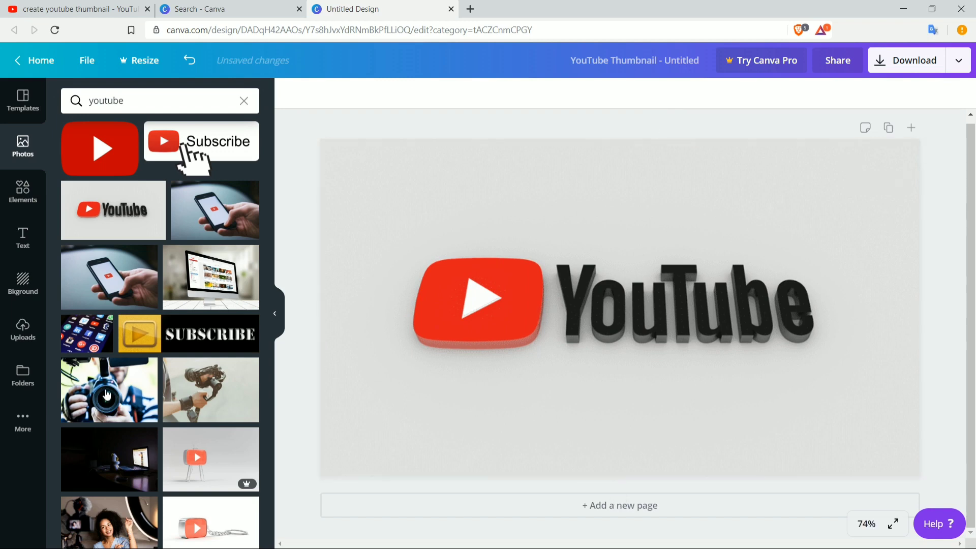
Add the dark photo of the teddy bear and laptop, and delete the YouTube logo photo behind it
click(112, 451)
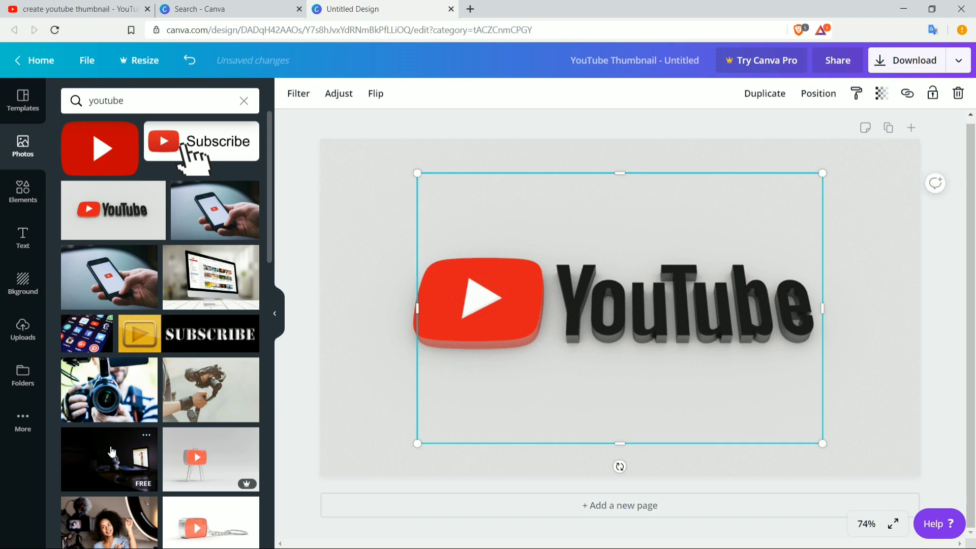
click(367, 253)
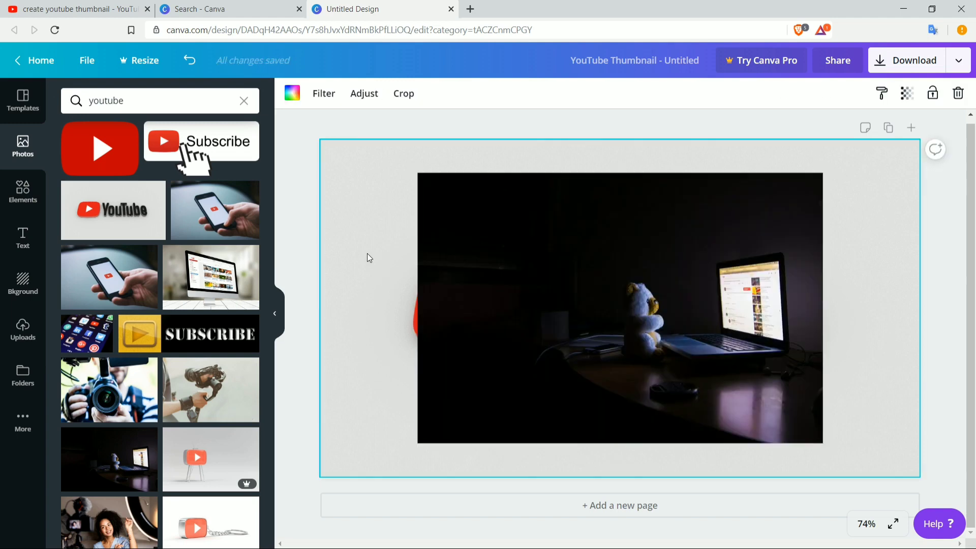
key(Delete)
Align the dark laptop photo with the page's upper-left corner and enlarge it to cover the whole page
click(606, 315)
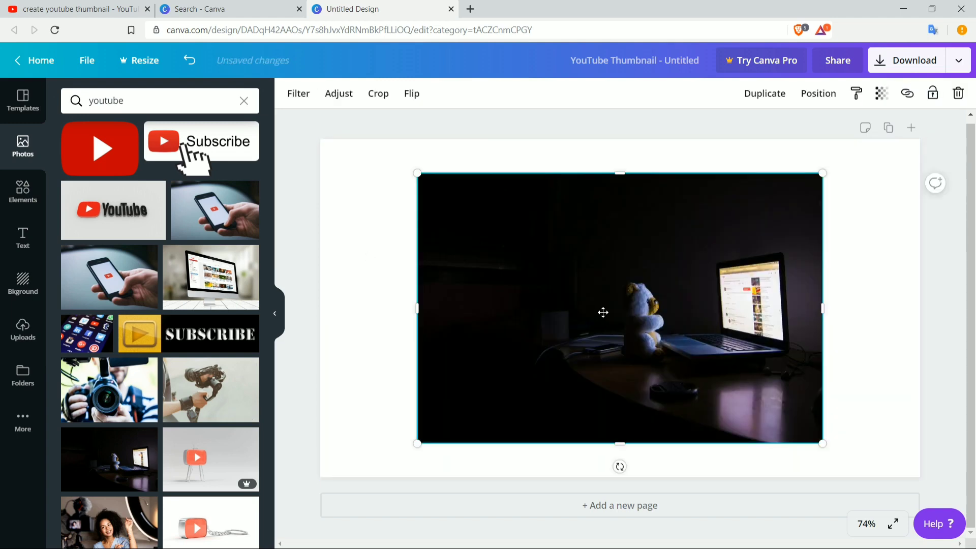
drag(603, 312, 550, 297)
drag(731, 414, 974, 411)
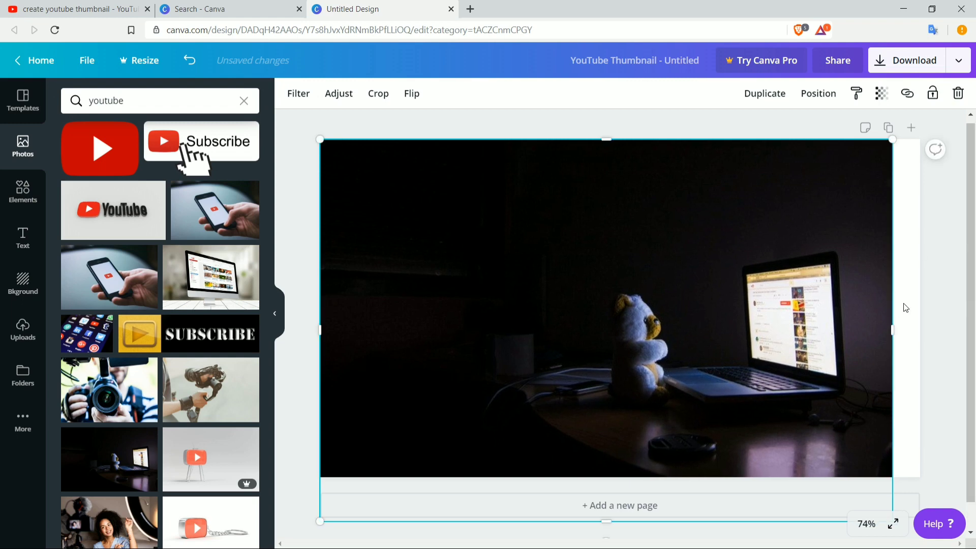
drag(893, 330, 923, 324)
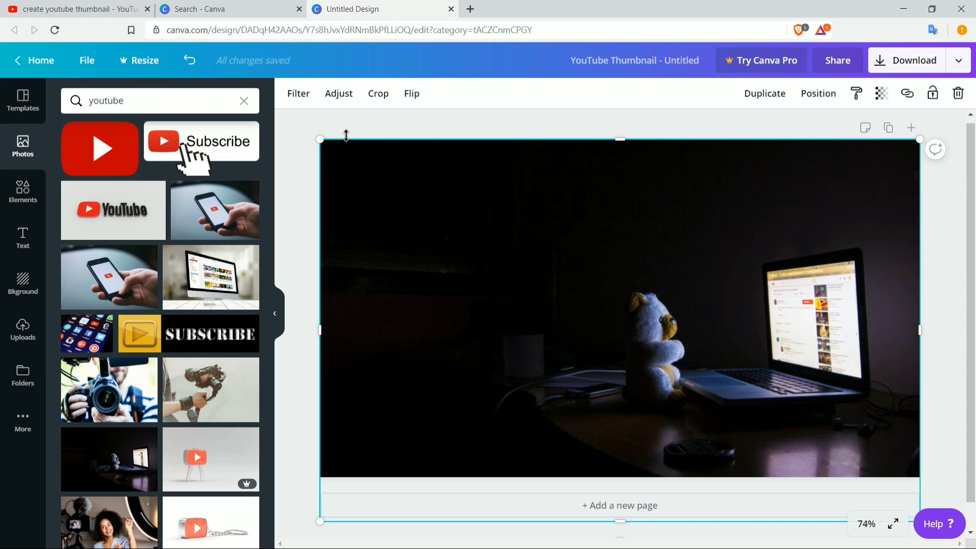
click(341, 118)
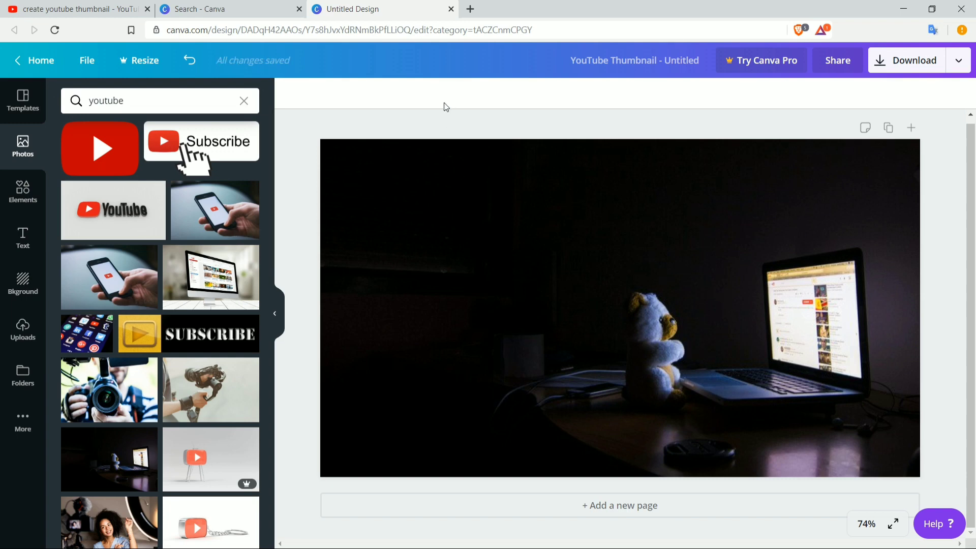
Place the uploaded cutout of the thinking man in the page's lower-left corner and enlarge it slightly
click(25, 333)
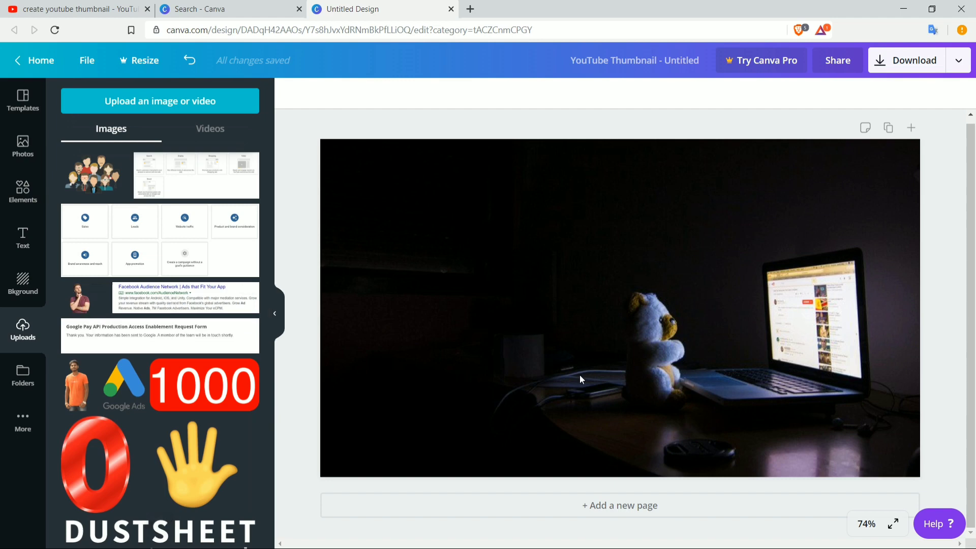
click(85, 304)
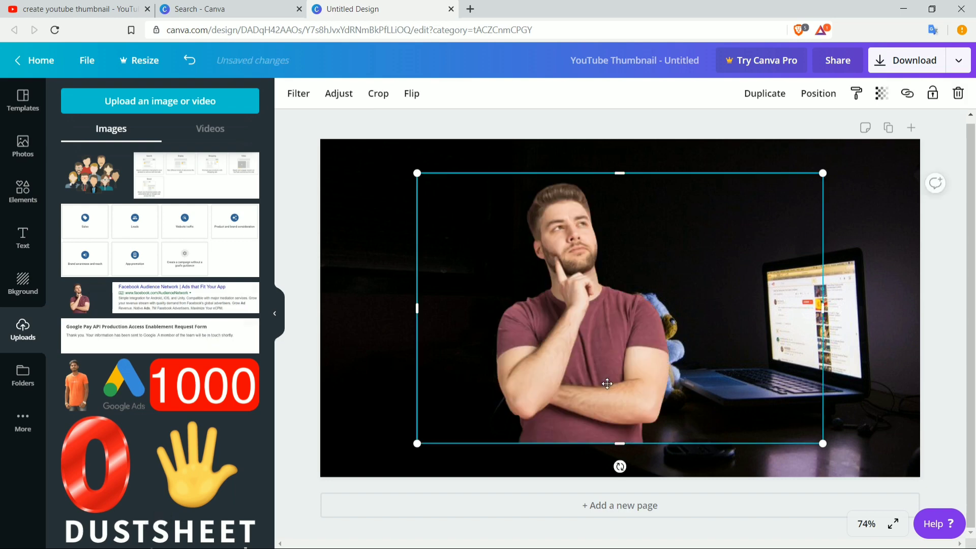
drag(578, 320, 410, 349)
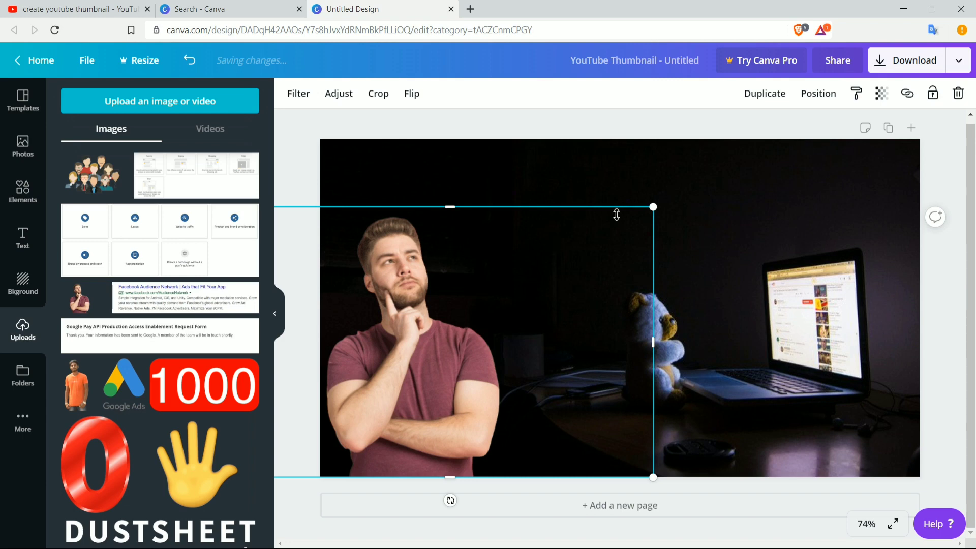
drag(655, 208, 677, 169)
click(407, 122)
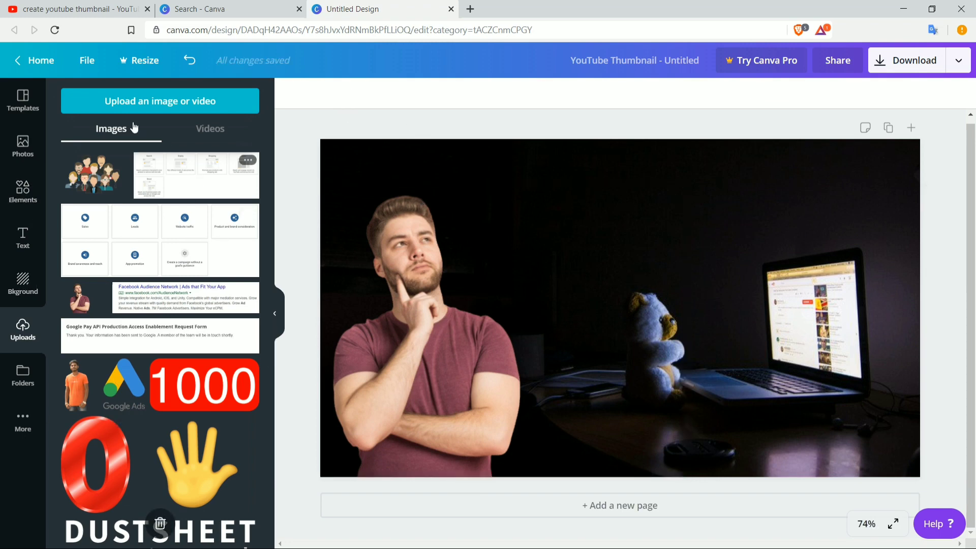
Add a heading to the page, clear its placeholder text and set its text colour to white
click(22, 238)
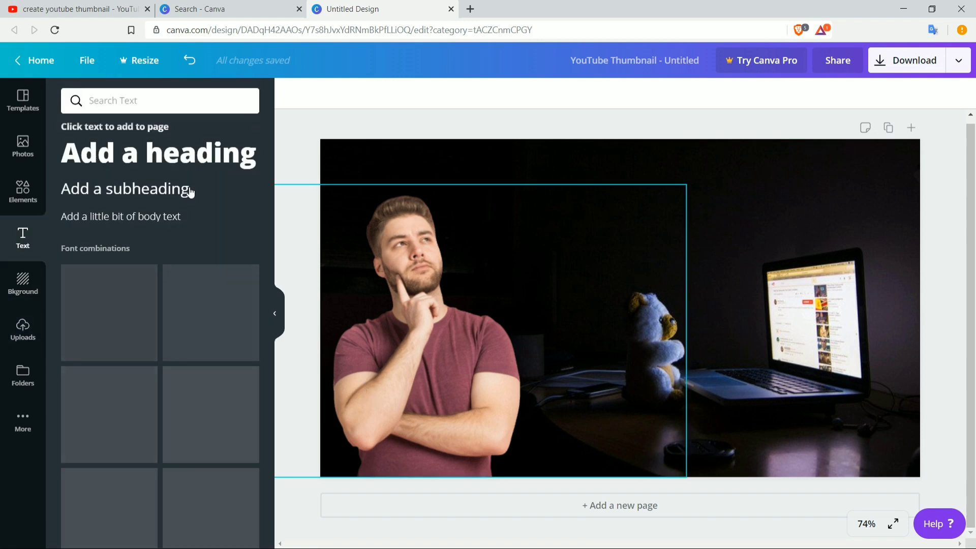
drag(608, 322, 608, 322)
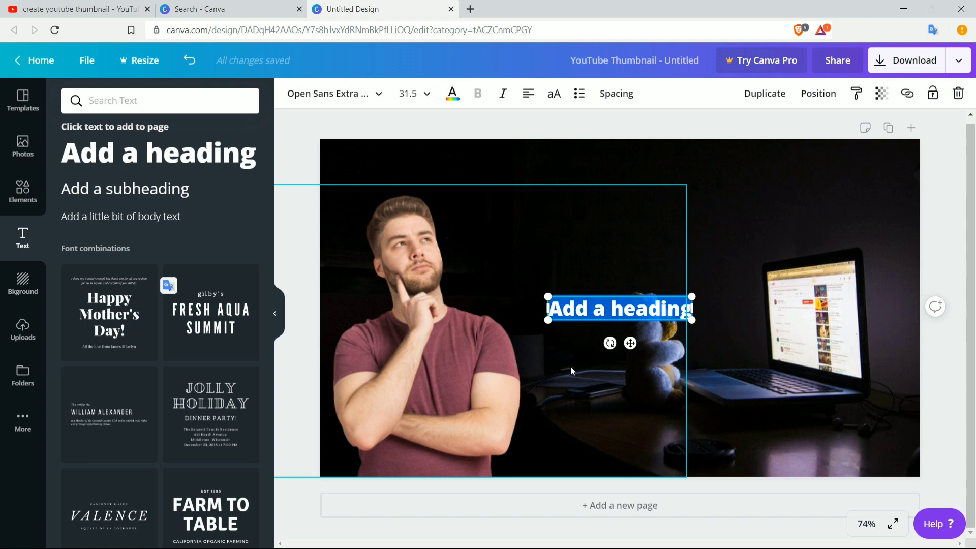
key(BackSpace)
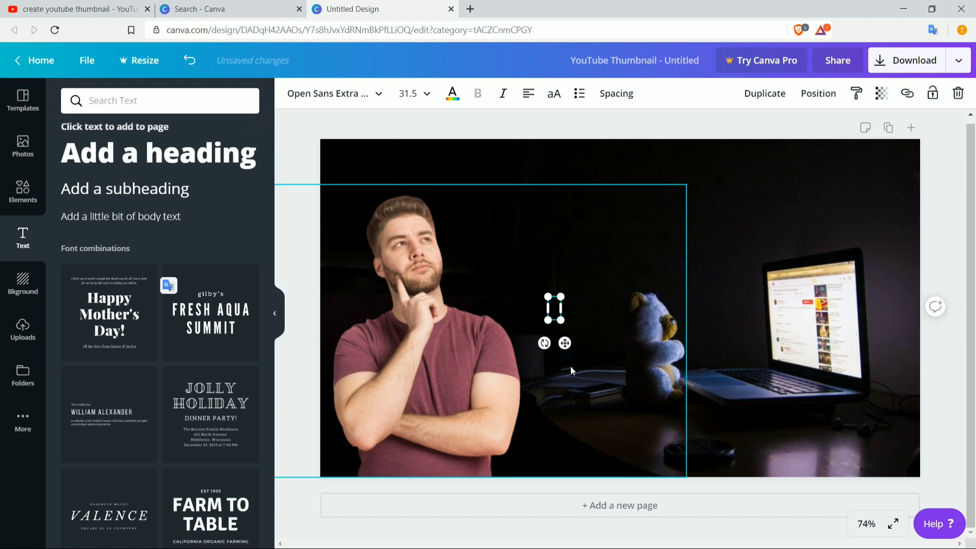
click(453, 102)
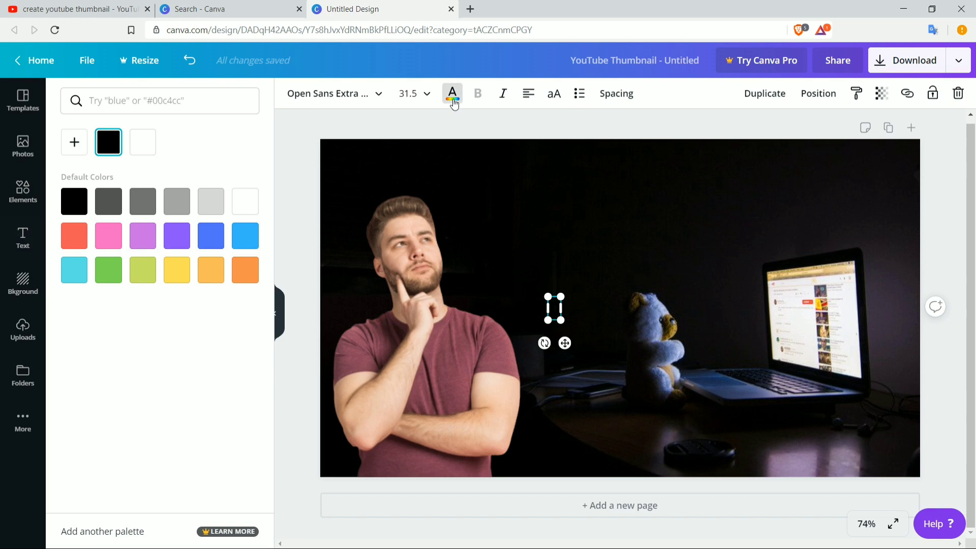
click(245, 201)
Enter "Creating Thumbnails" as the text of the white heading
text(r)
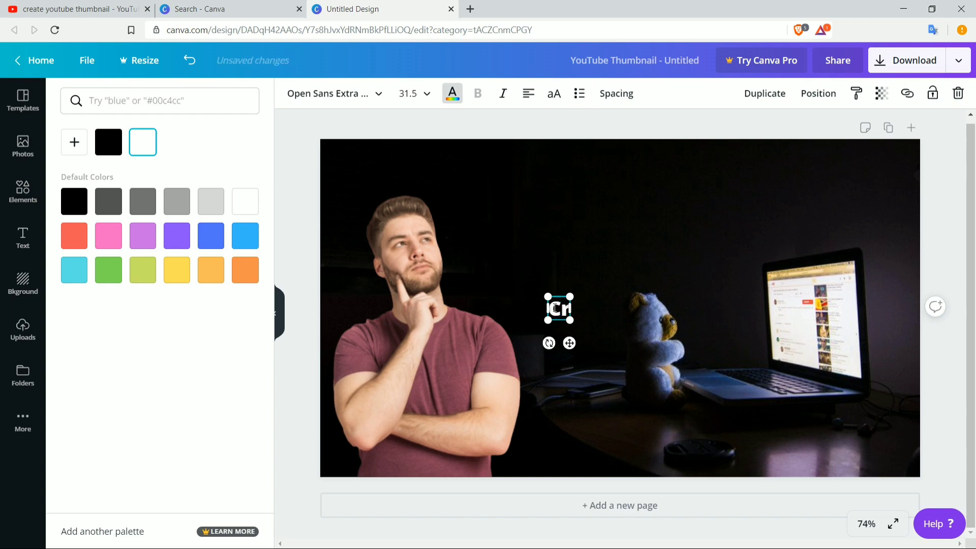
text(eating)
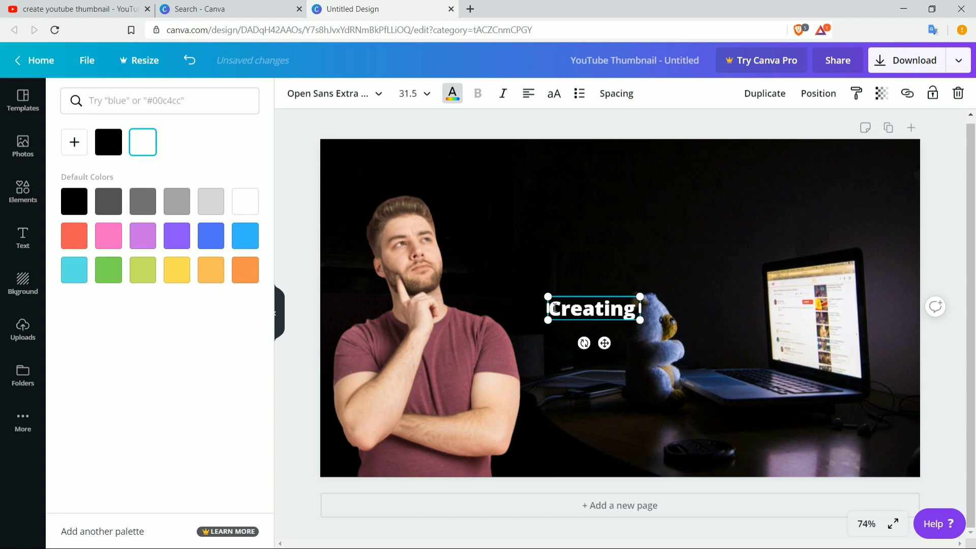
text( B)
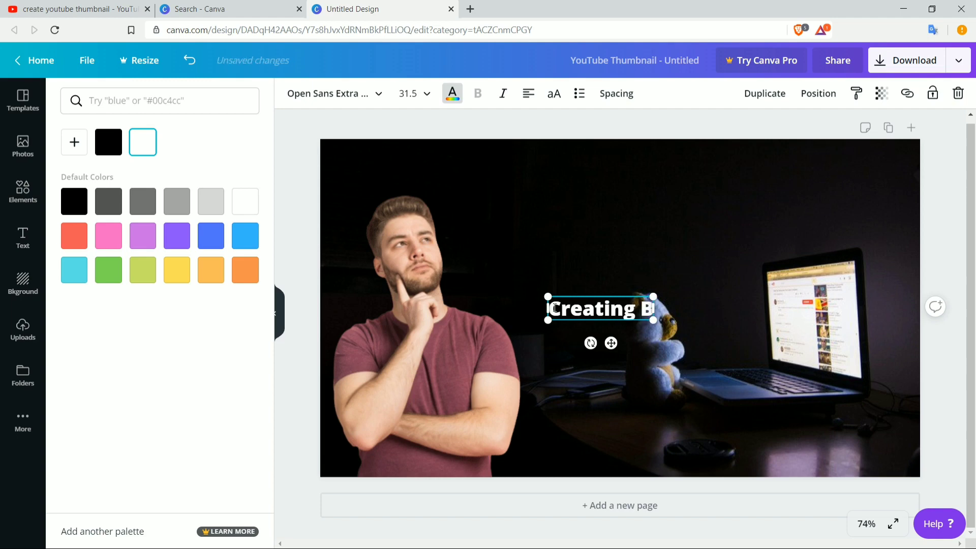
key(BackSpace)
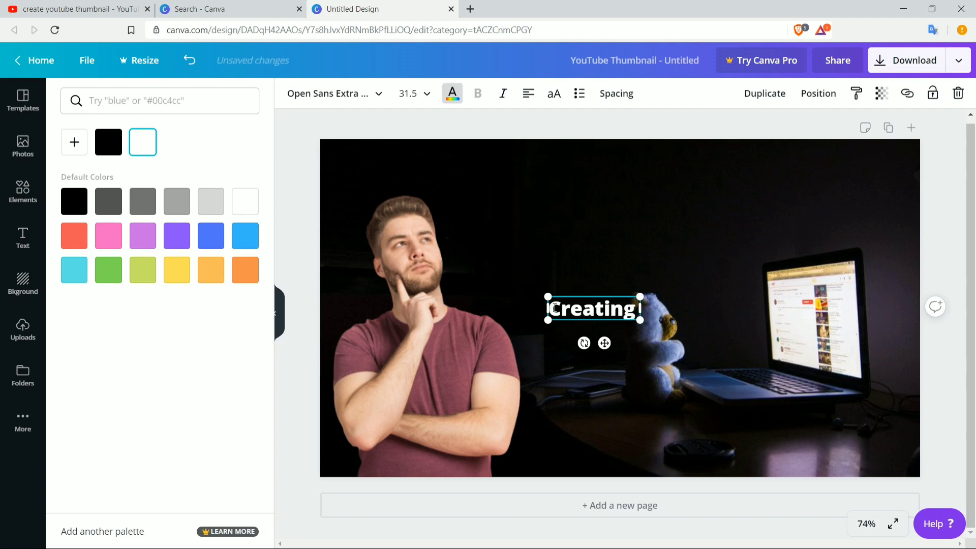
text(Thumb)
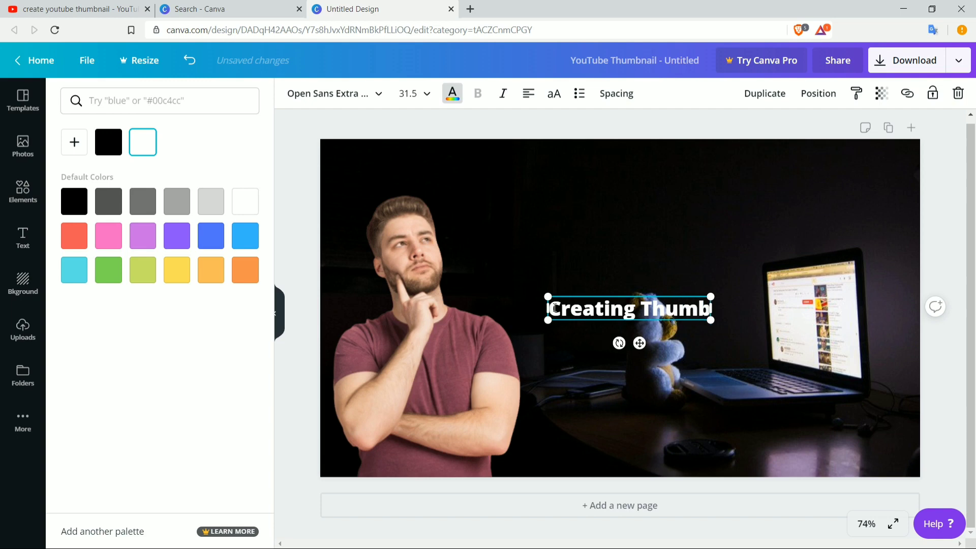
text(nails)
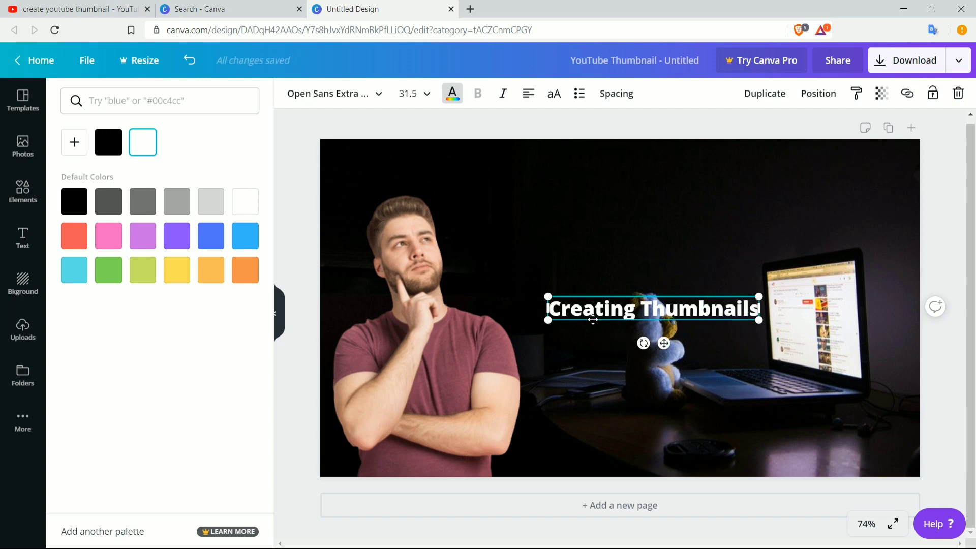
text(F)
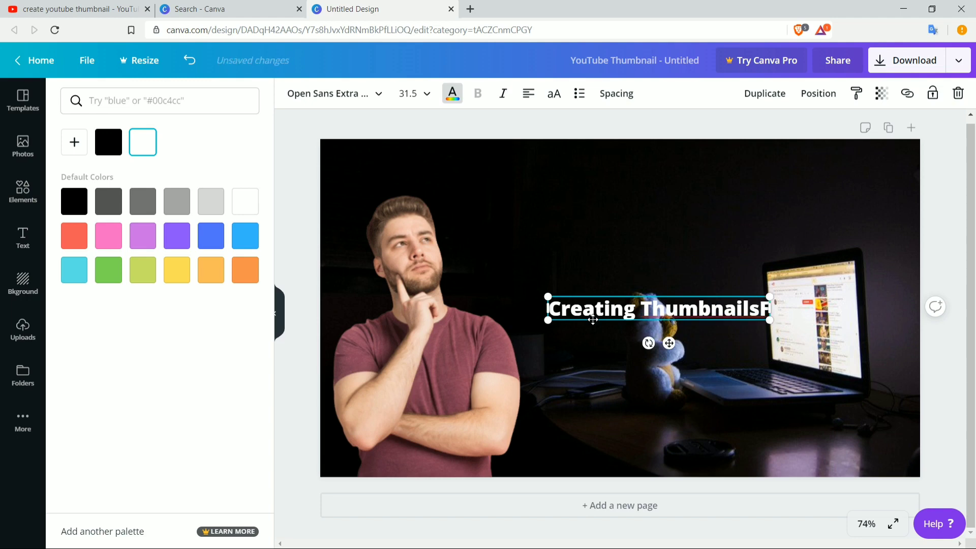
key(BackSpace)
text(!)
text( For)
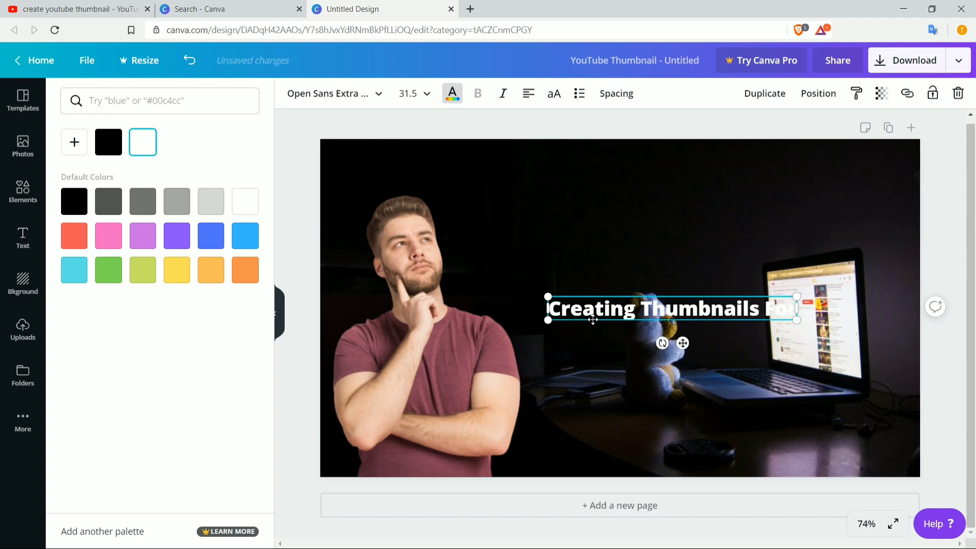
text( More)
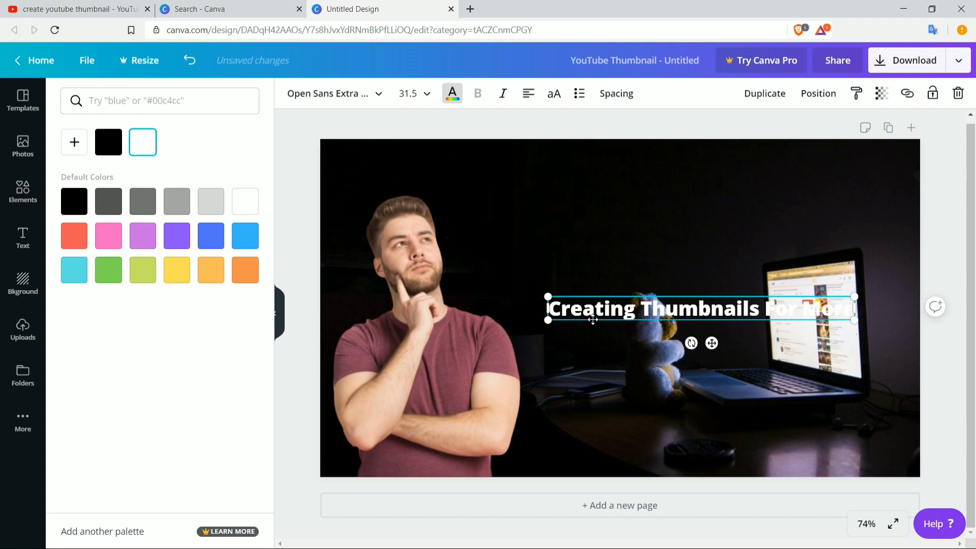
key(Delete)
text(Vid)
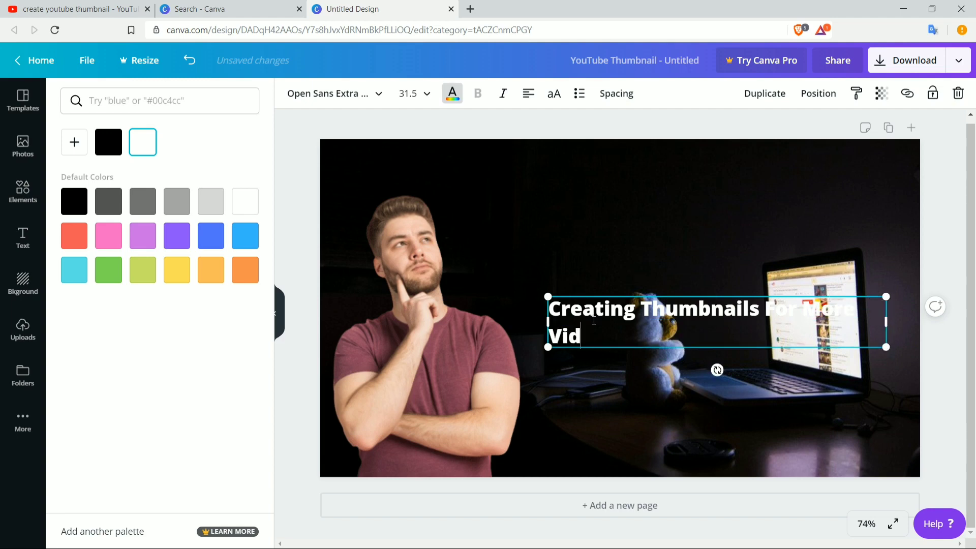
key(BackSpace)
key(BackSpace)
key(BackSpace)
key(BackSpace)
key(BackSpace)
key(BackSpace)
key(BackSpace)
key(BackSpace)
key(BackSpace)
key(BackSpace)
key(BackSpace)
key(BackSpace)
key(BackSpace)
key(BackSpace)
key(BackSpace)
key(BackSpace)
key(BackSpace)
key(BackSpace)
key(BackSpace)
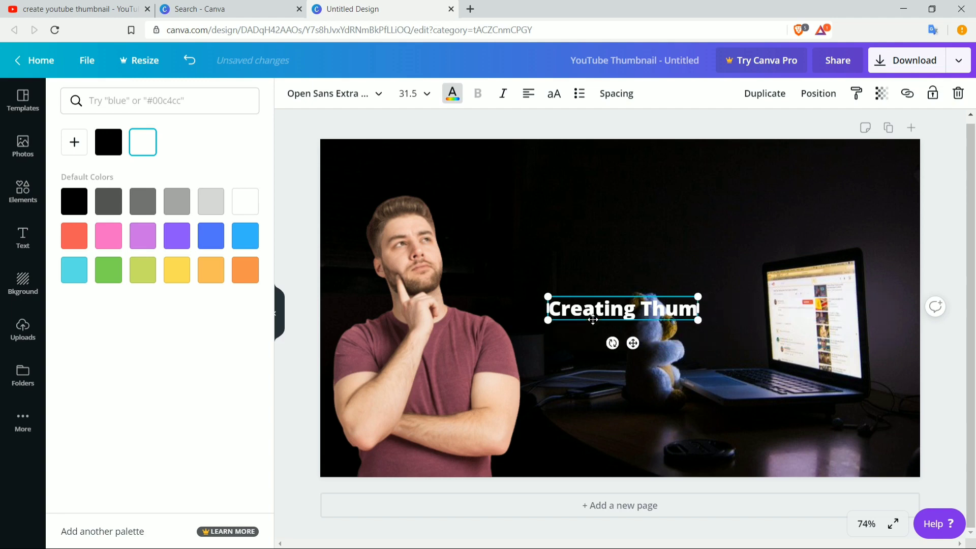
text(bnails)
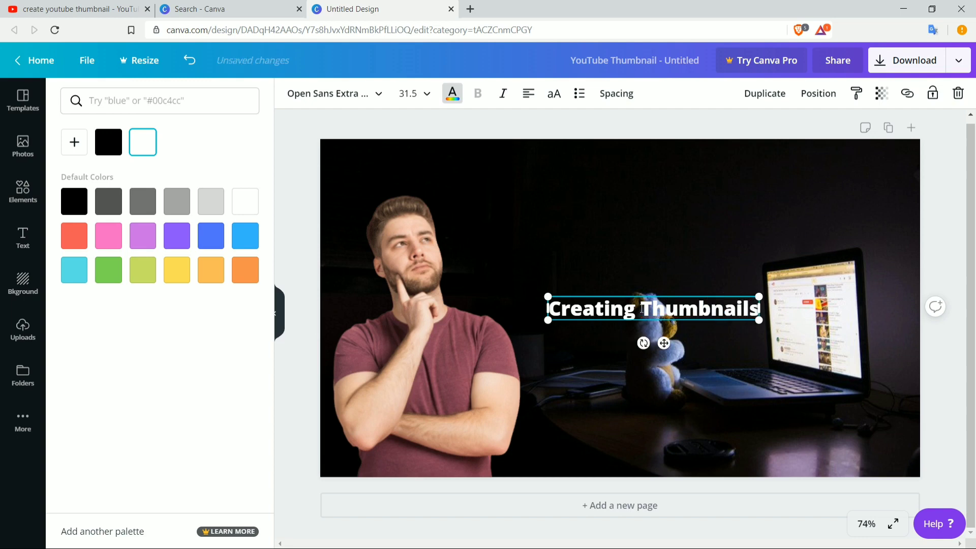
Move the heading near the page's upper edge beside the man's head and extend it to read "Creating Thumbnails That Get Views"
drag(651, 292, 616, 168)
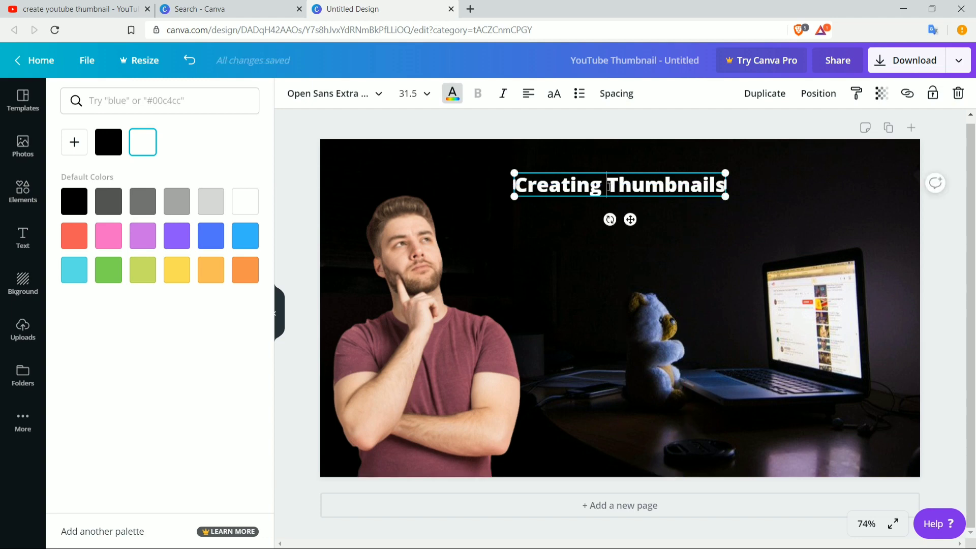
text(Best)
key(BackSpace)
key(BackSpace)
key(BackSpace)
key(BackSpace)
key(BackSpace)
key(BackSpace)
text(THat)
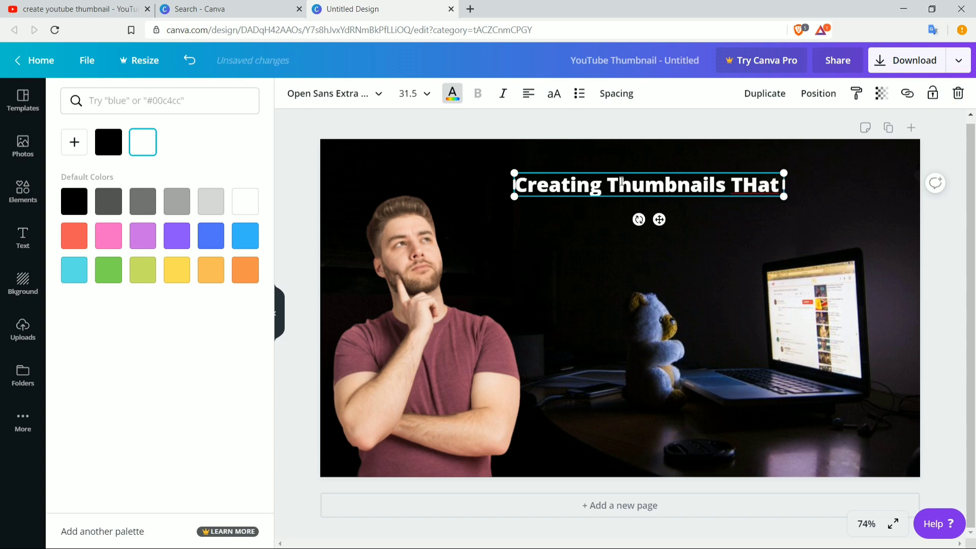
key(BackSpace)
key(BackSpace)
key(BackSpace)
text(hat GEt)
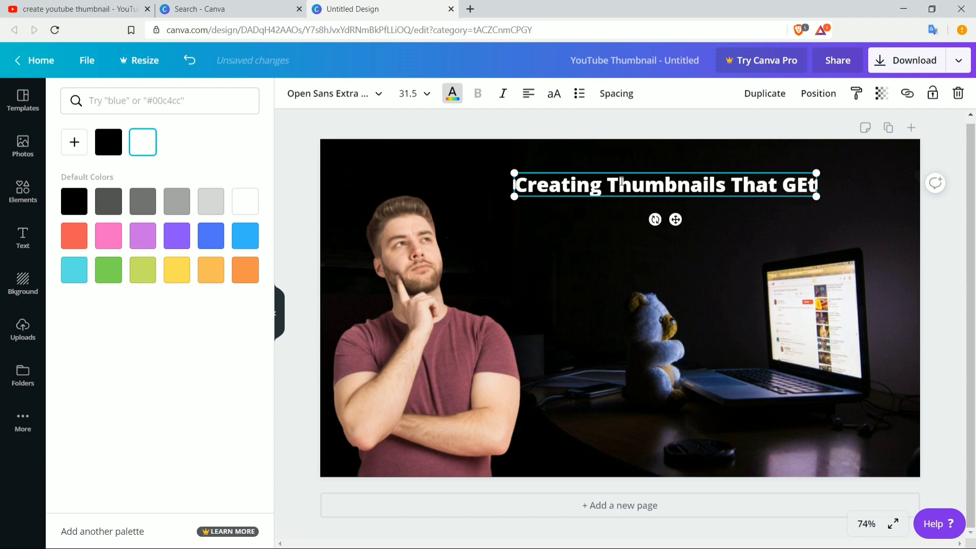
key(BackSpace)
key(BackSpace)
text(et Views)
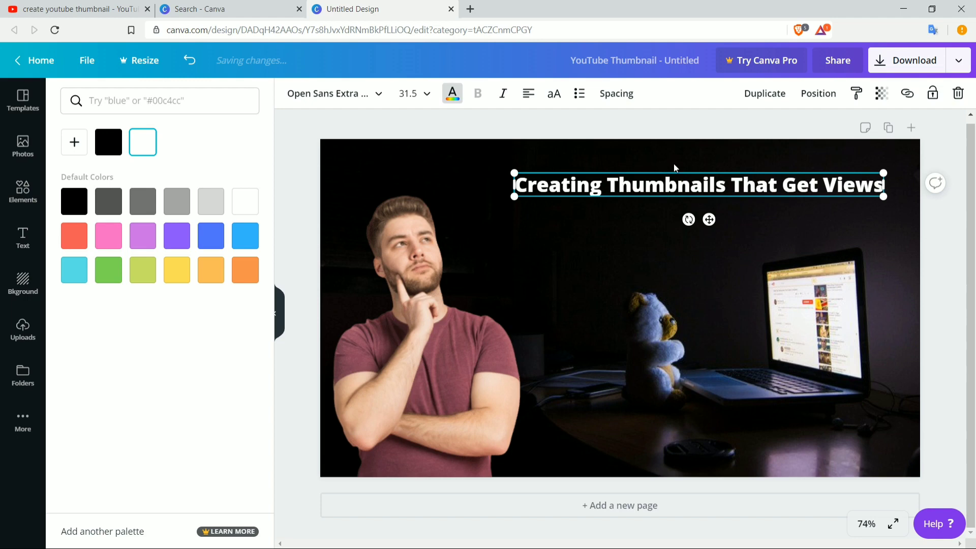
Wrap the heading onto two lines after "Thumbnails" and centre-align all of its text
key(Return)
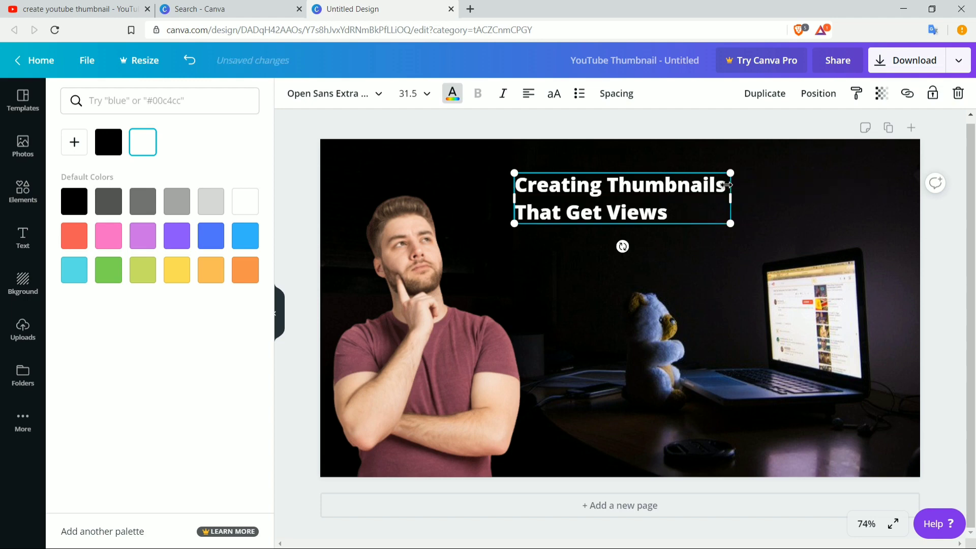
triple_click(581, 198)
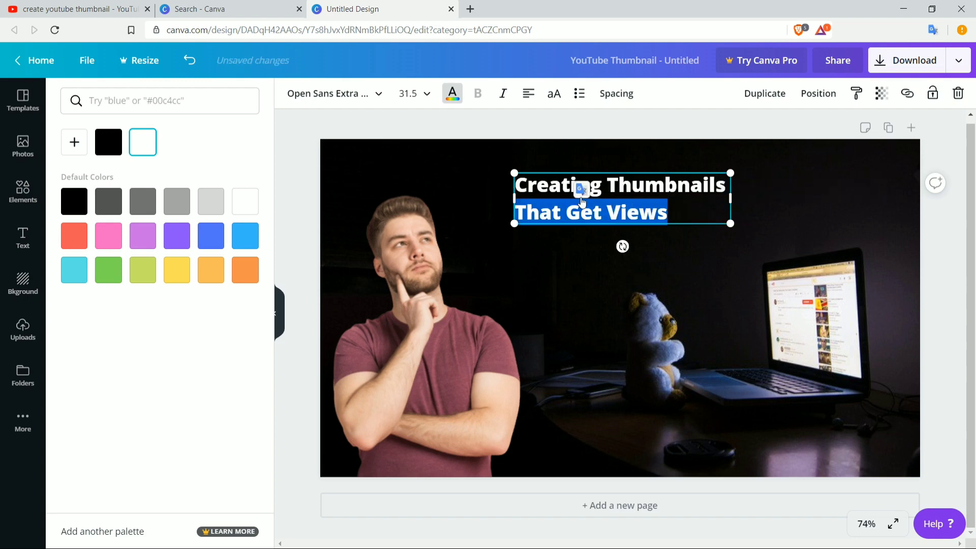
key(ctrl+a)
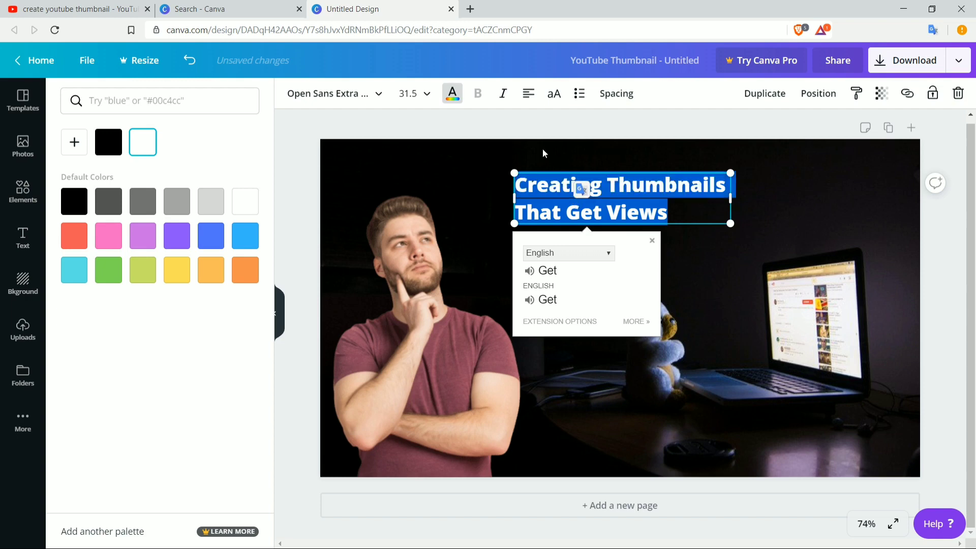
click(528, 101)
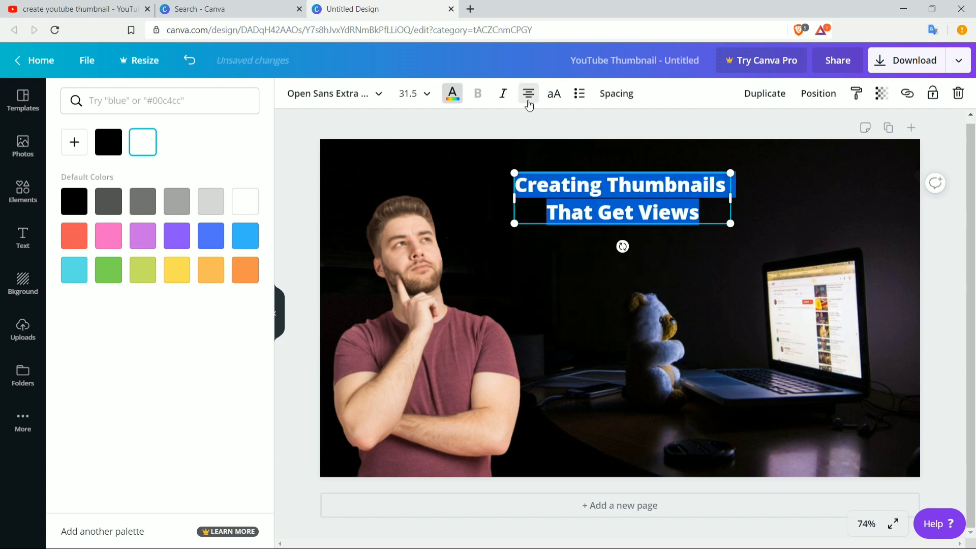
click(643, 154)
click(629, 213)
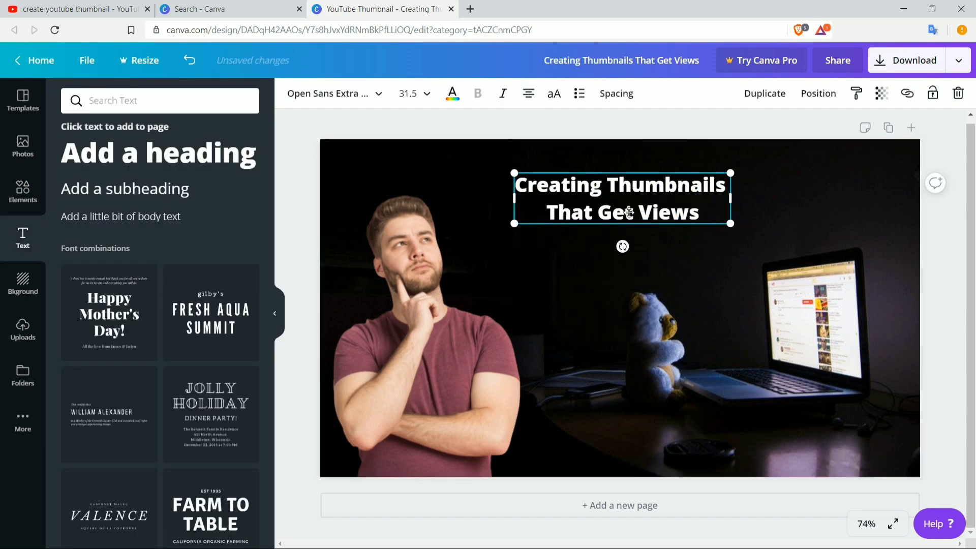
Enlarge the two-line heading from its lower-right and upper-left corners so it fills the dark area above the teddy bear
drag(768, 228, 817, 238)
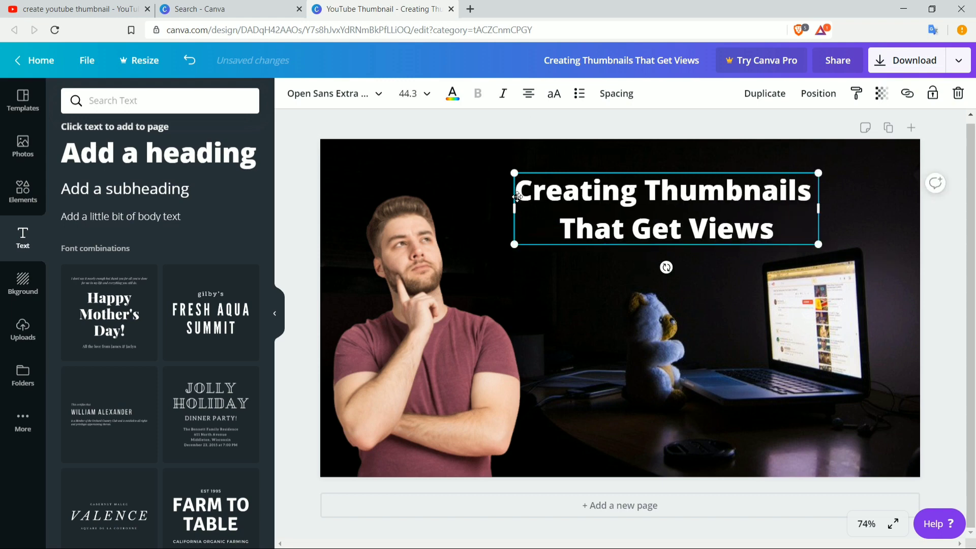
drag(509, 171, 473, 159)
click(420, 129)
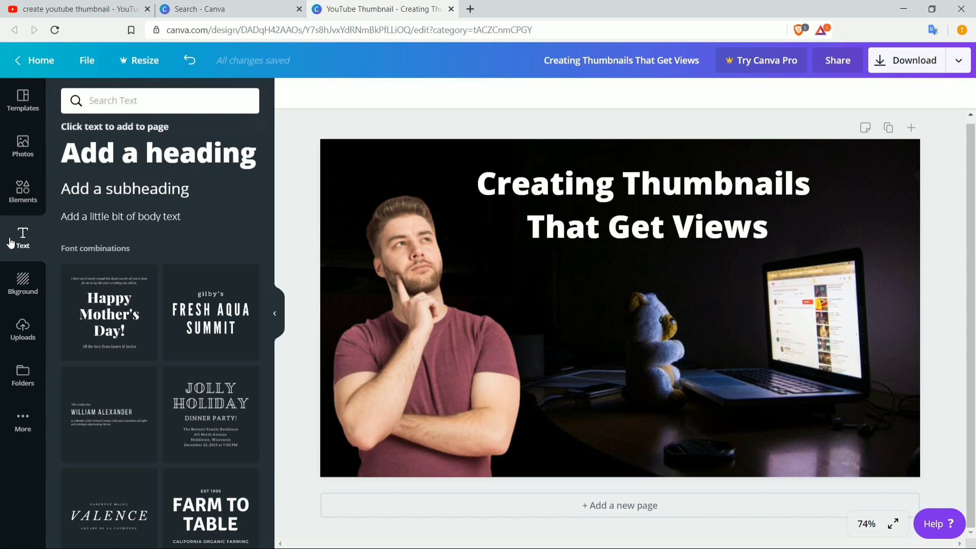
Add the free orange-to-pink brush stroke from the Gradients elements and move it over the heading at the page's upper edge
click(22, 191)
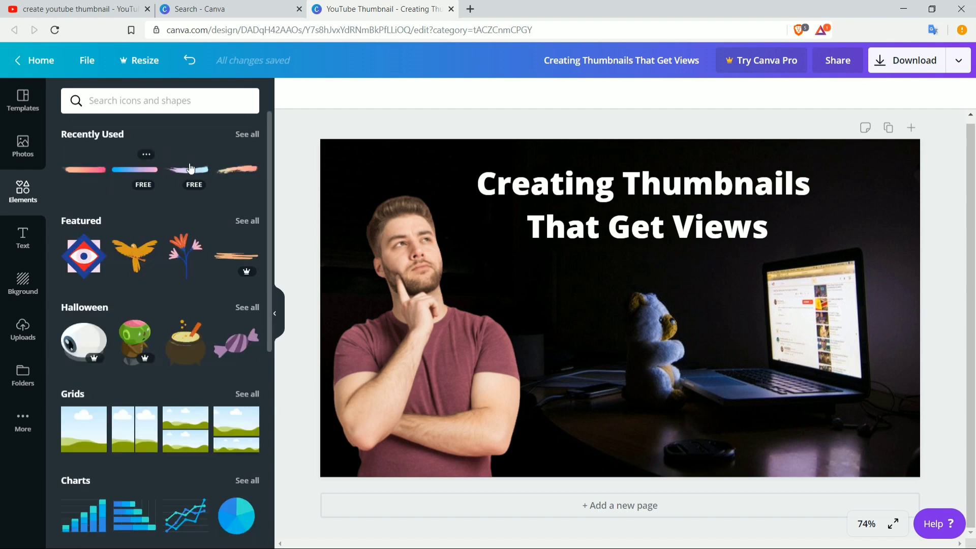
scroll(155, 366, down, 5)
scroll(156, 362, down, 1)
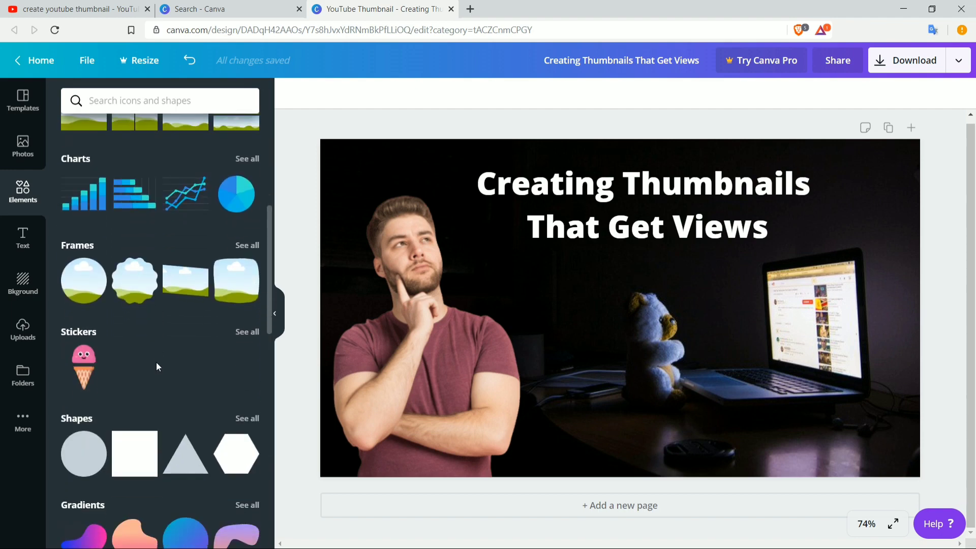
scroll(157, 361, down, 2)
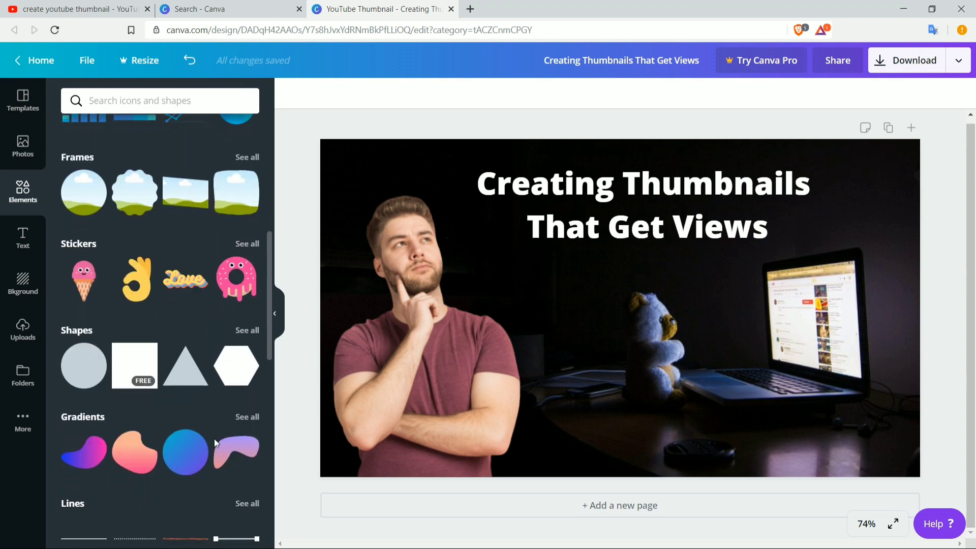
click(246, 418)
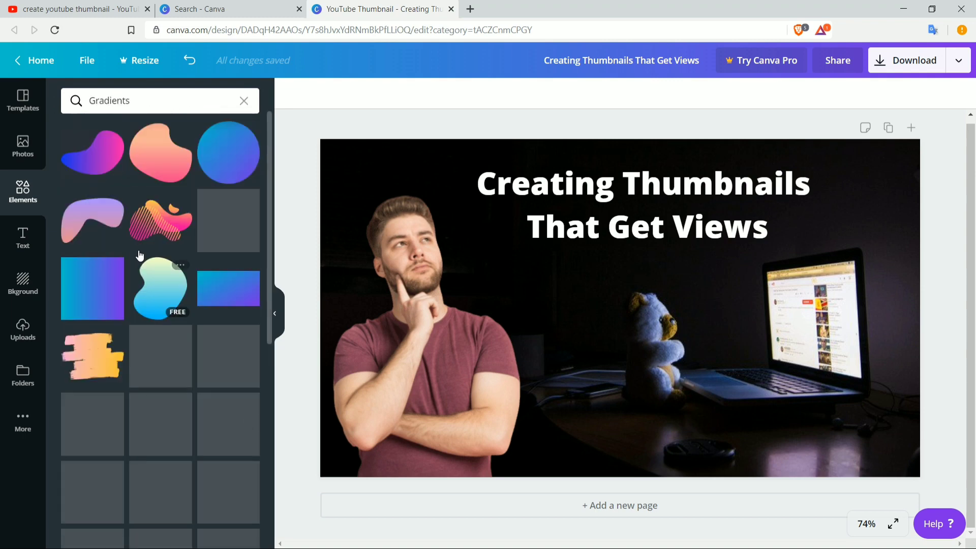
scroll(229, 424, down, 4)
scroll(237, 430, down, 7)
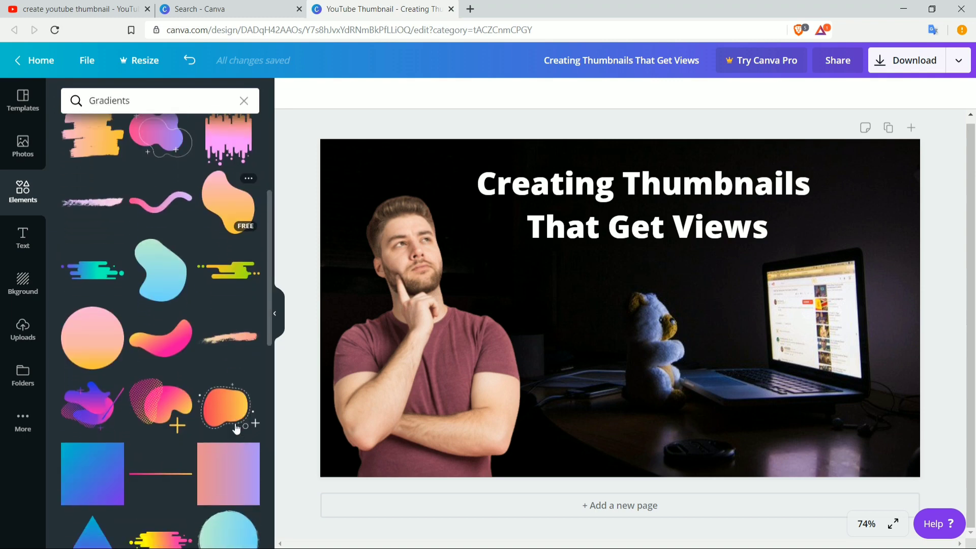
scroll(234, 424, down, 1)
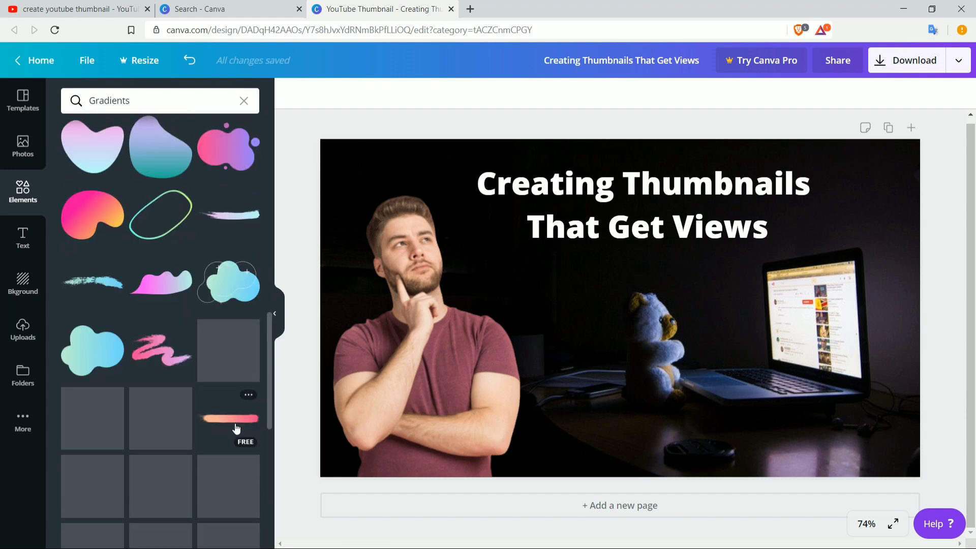
click(226, 420)
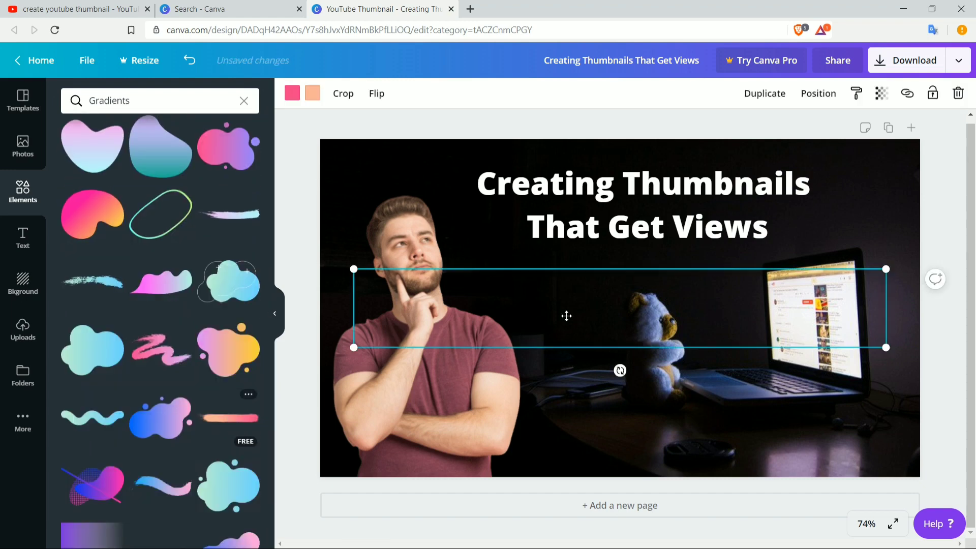
drag(584, 310, 623, 179)
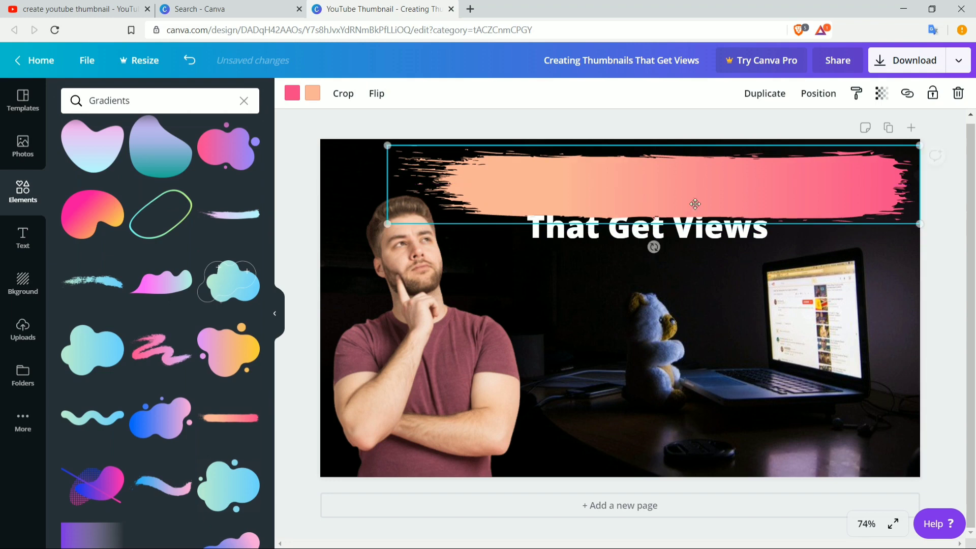
Send the gradient brush stroke behind the heading text and shrink it from its lower-right corner to about 980 × 144
right_click(667, 196)
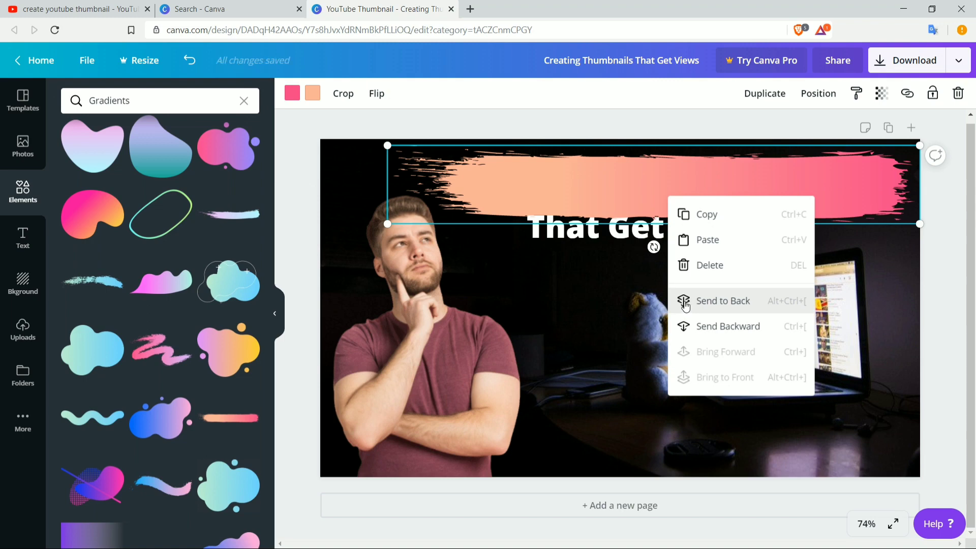
click(693, 332)
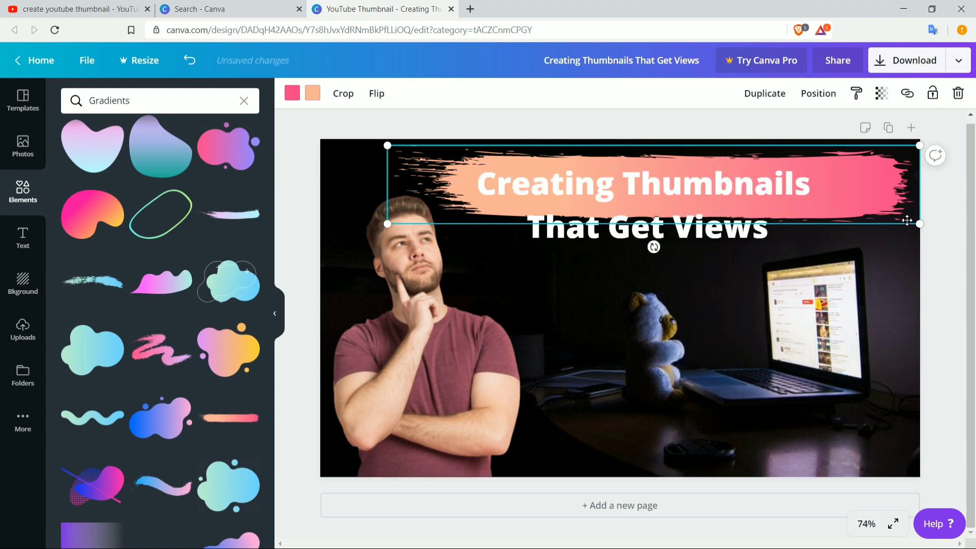
drag(920, 219, 846, 206)
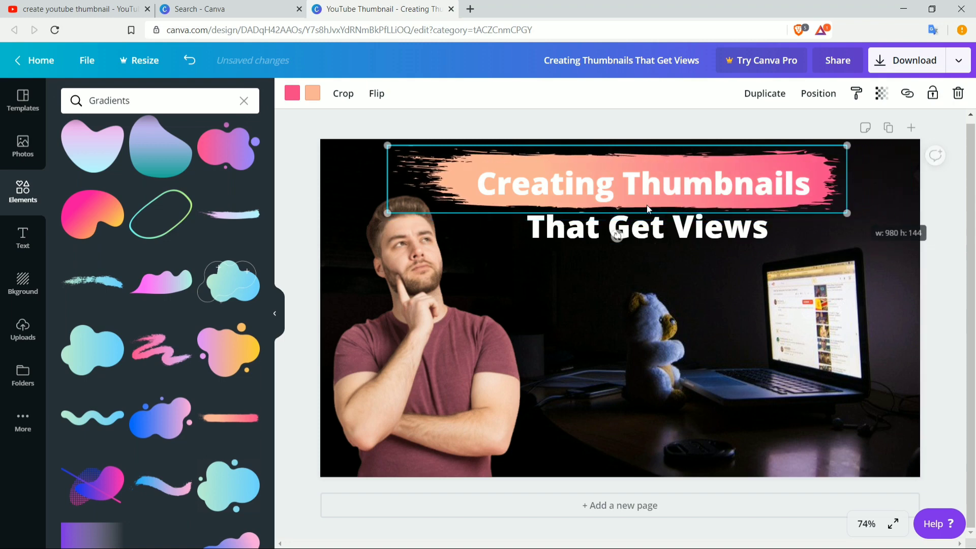
Shift the brush stroke horizontally away from the man's head so it sits evenly behind "Creating Thumbnails"
key(shift+Right)
key(shift+Right)
key(shift+Right)
key(shift+Right)
key(shift+Right)
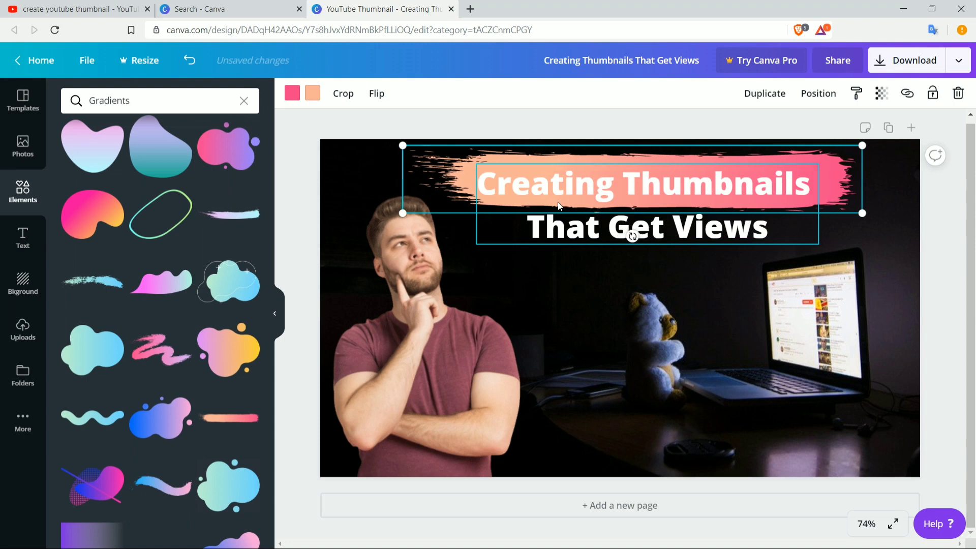
key(shift+Right)
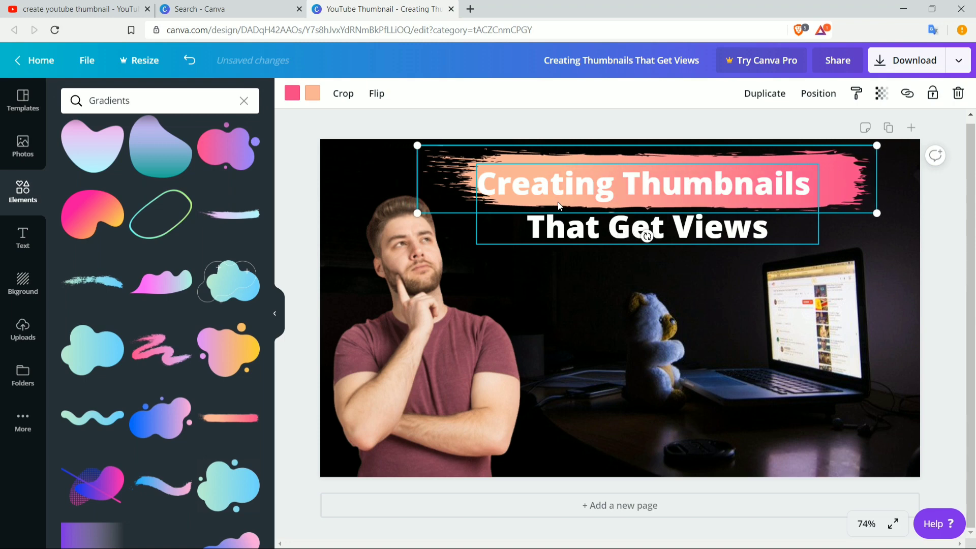
key(shift+Left)
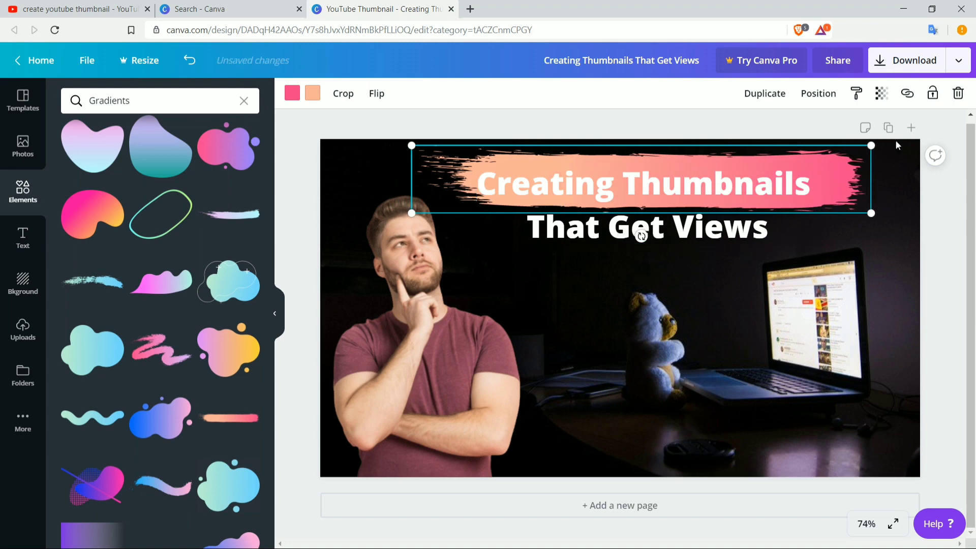
Shrink the brush stroke from its upper-right corner to about 893 × 132 and nudge it slightly right behind the heading's first line
drag(869, 142, 831, 145)
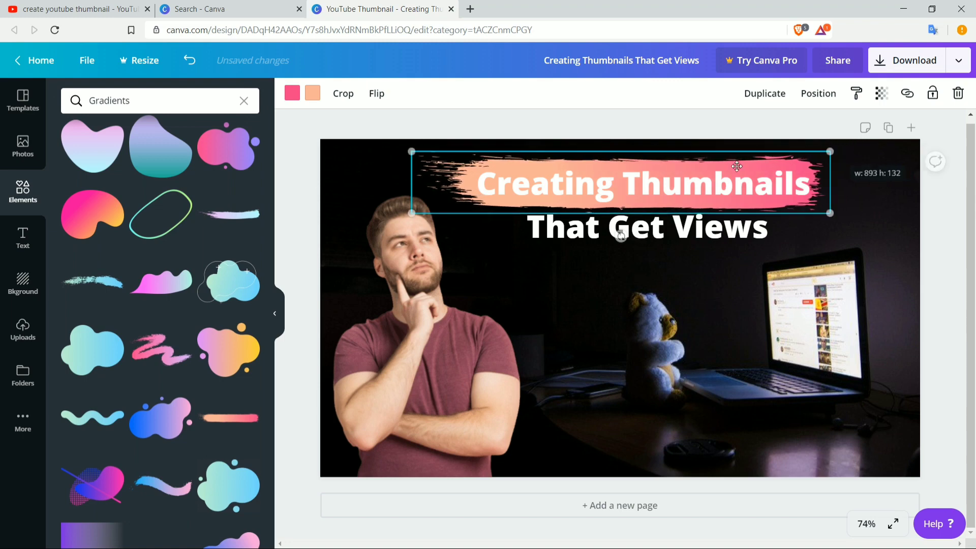
key(Right)
key(Right)
key(Right)
key(Right)
key(Right)
key(Right)
key(Right)
key(Right)
key(Right)
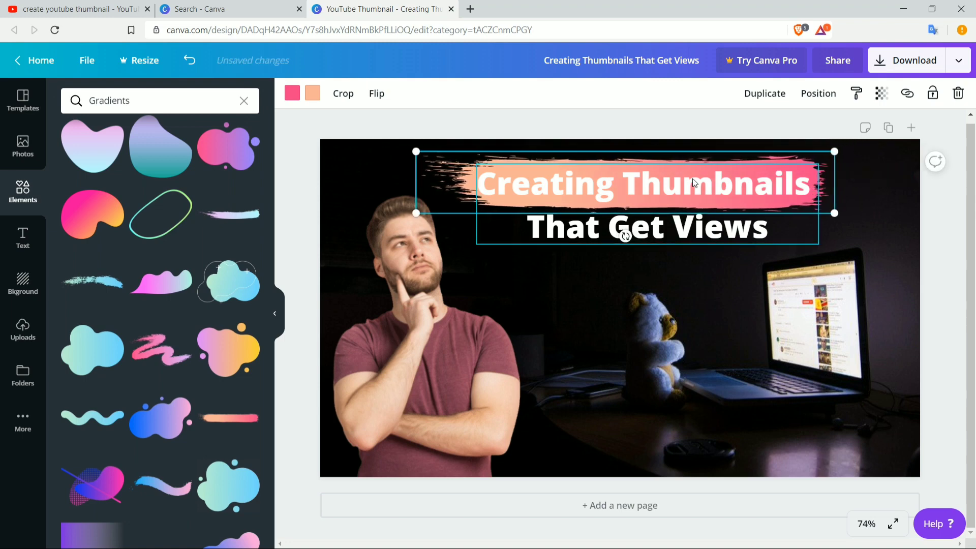
click(892, 194)
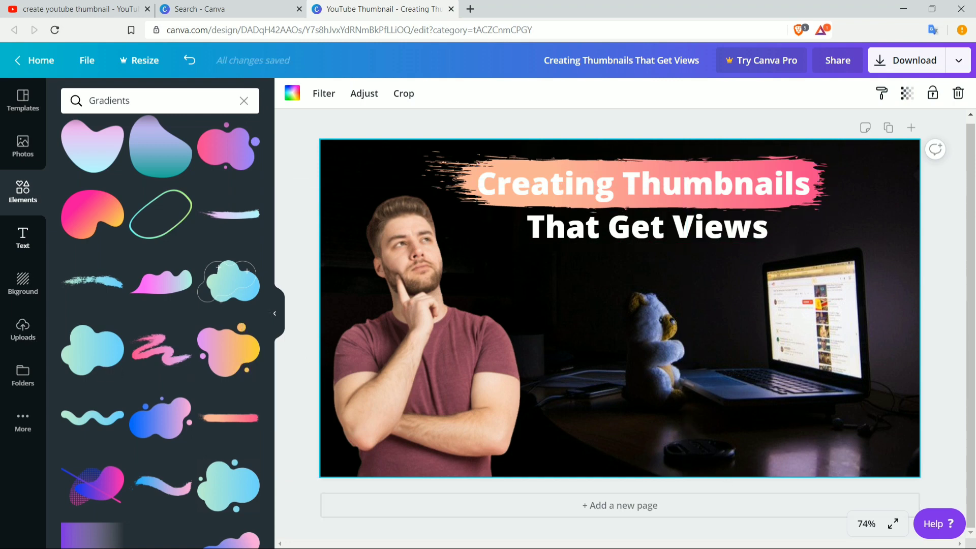
Search Google in a new browser tab for "hindi me" and copy the words "हिंदी में" from the hindime.net result title
click(27, 243)
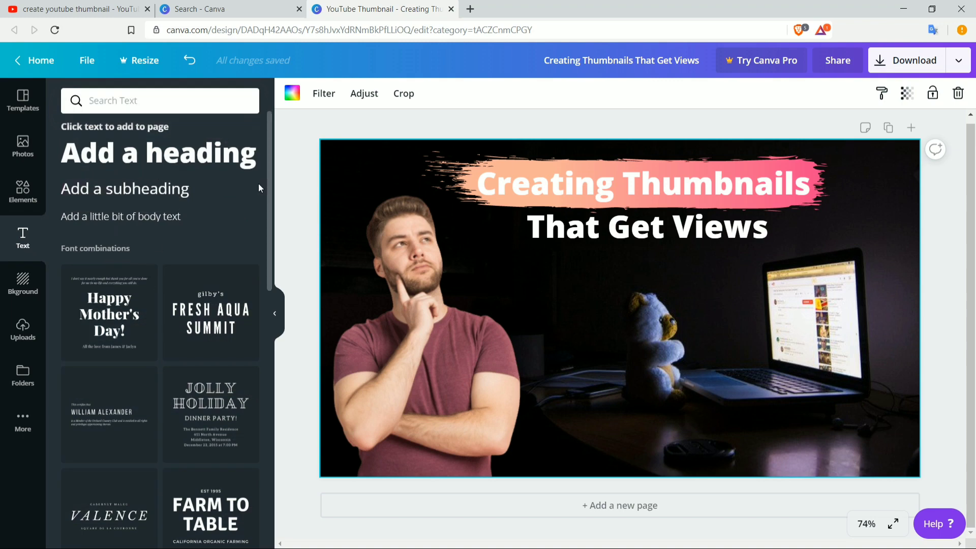
click(471, 9)
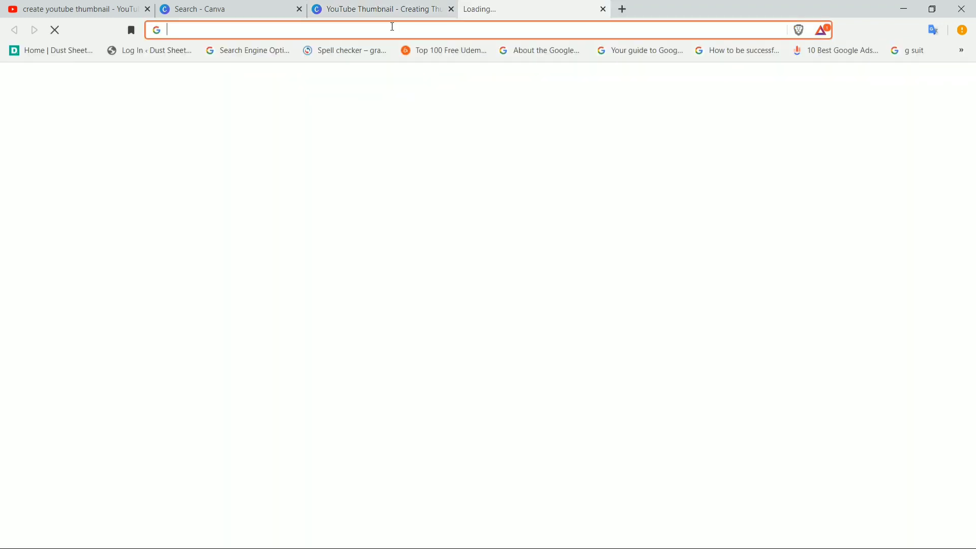
text(hindi me)
key(Return)
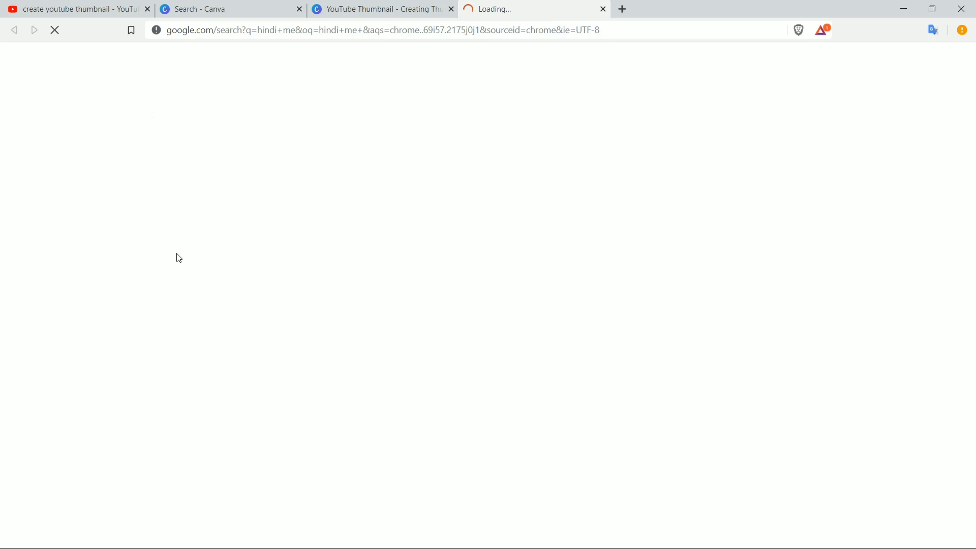
key(ctrl+l)
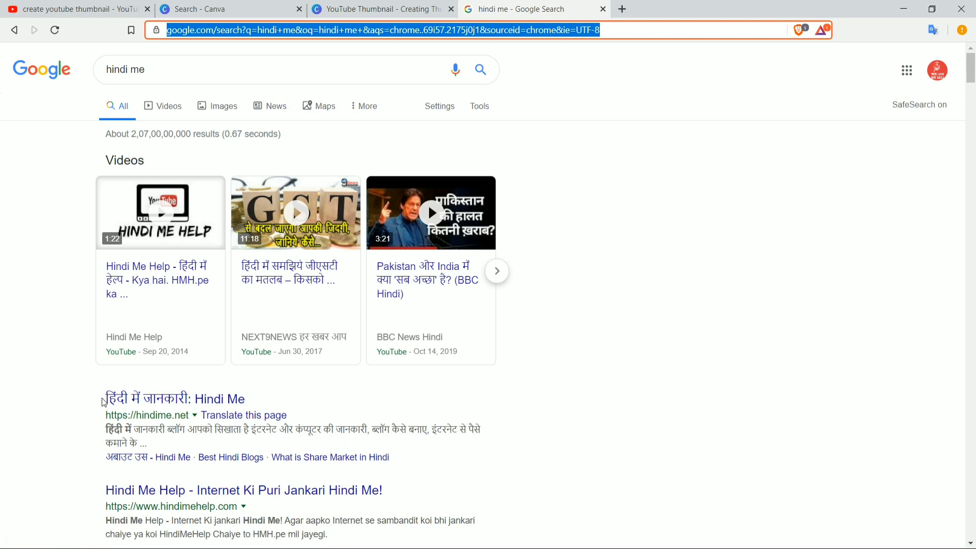
drag(105, 400, 140, 401)
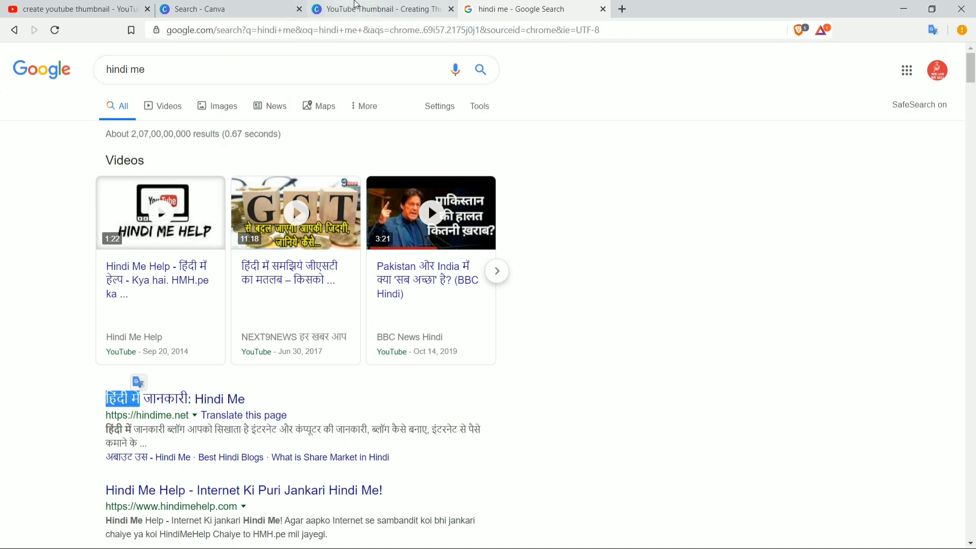
Return to the Canva design, add a white heading reading "हिंदी में", and place it enlarged to size 48.5 in the page's lower-right corner
click(356, 10)
click(130, 151)
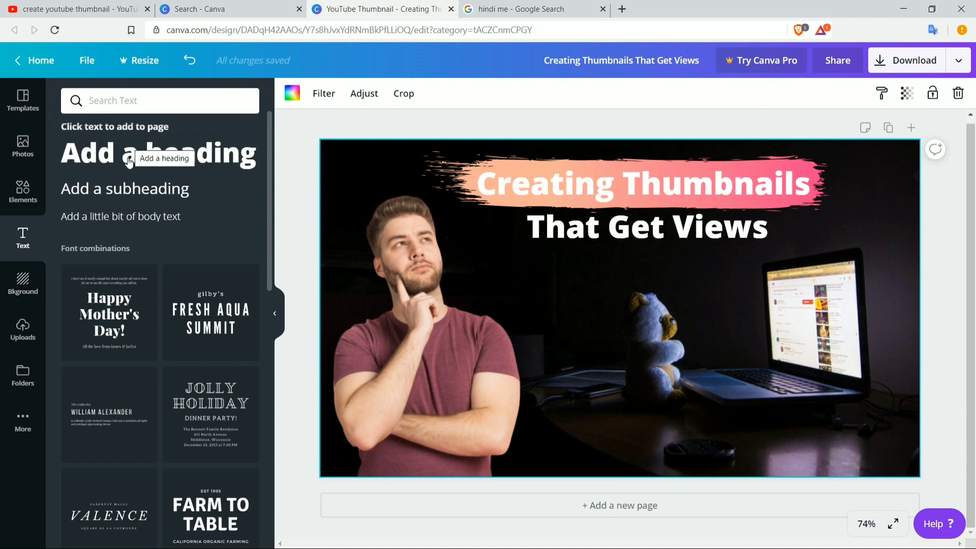
key(BackSpace)
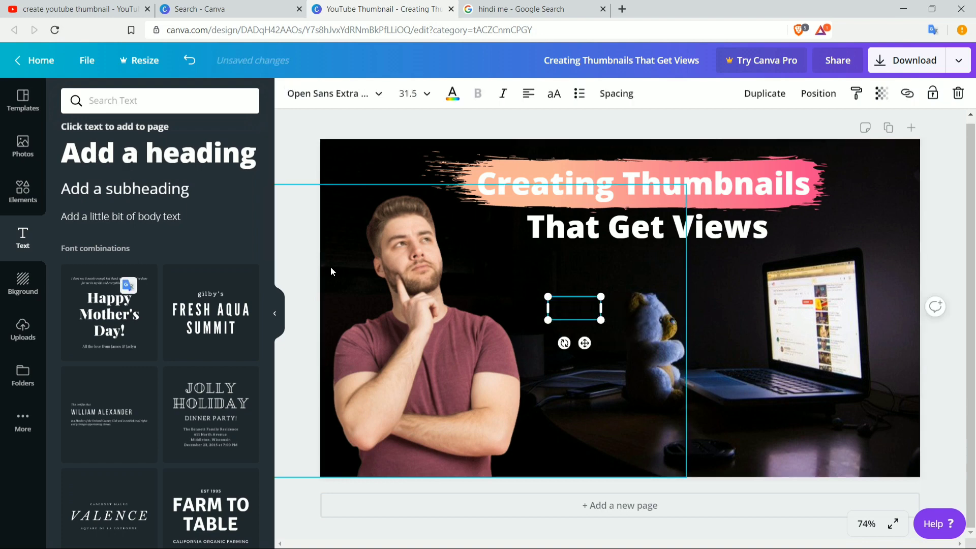
click(450, 94)
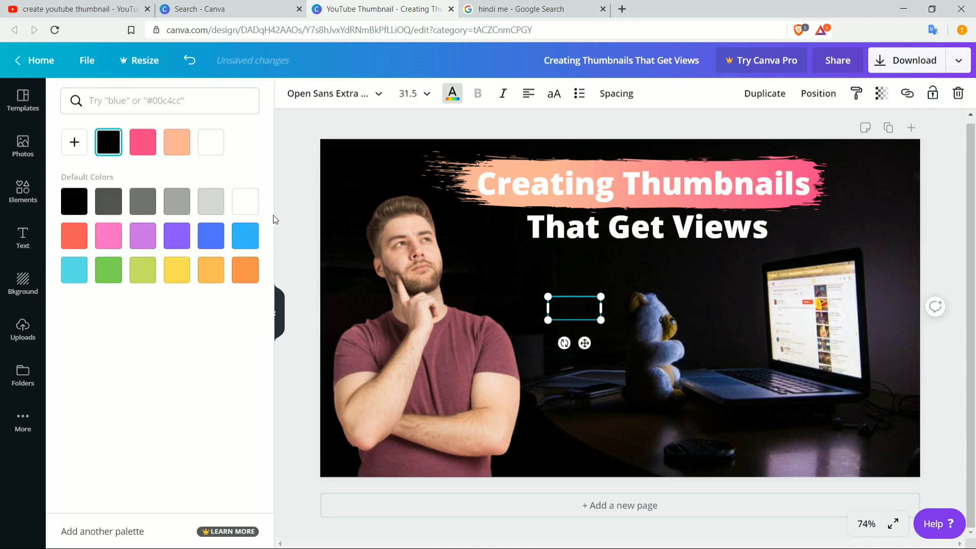
click(240, 202)
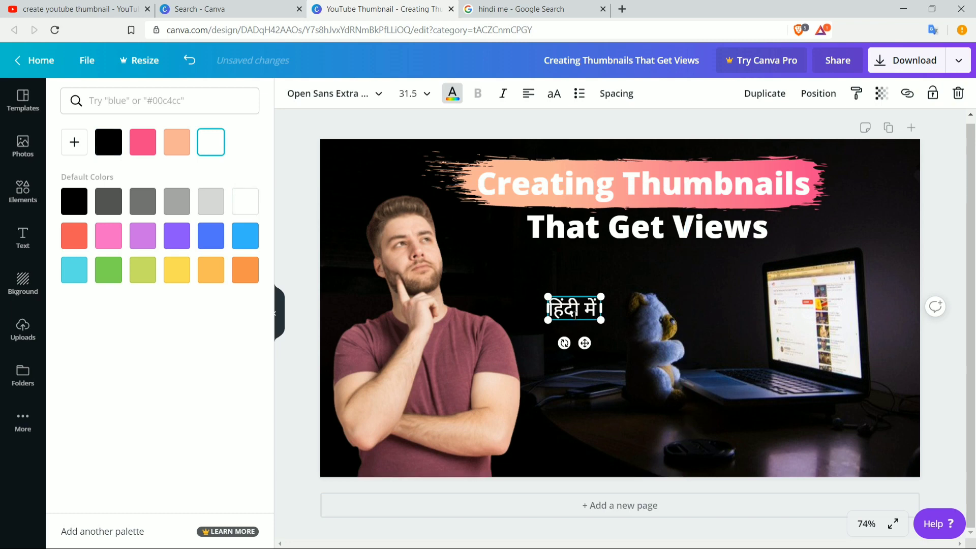
drag(591, 326, 800, 431)
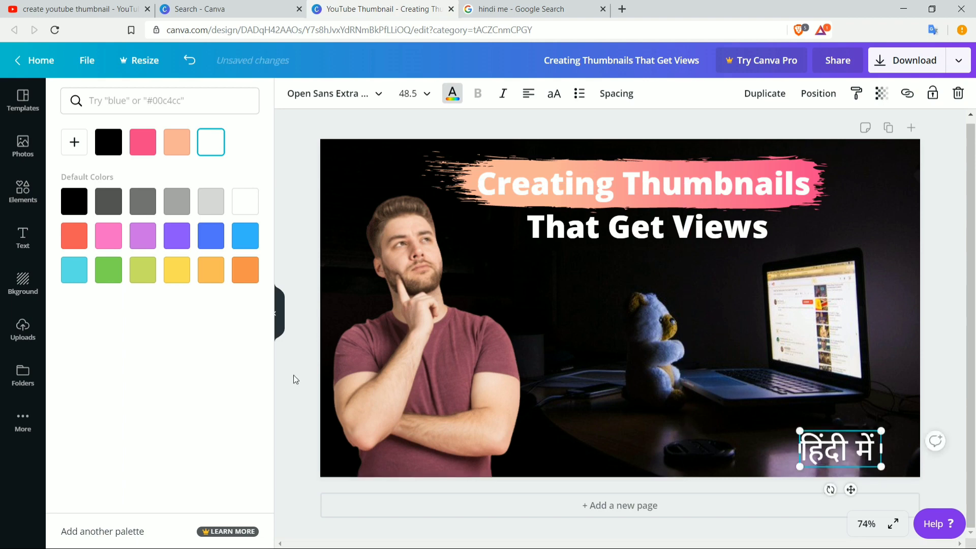
Add the pink-to-yellow blob from the Gradients elements and send it behind the text
click(29, 207)
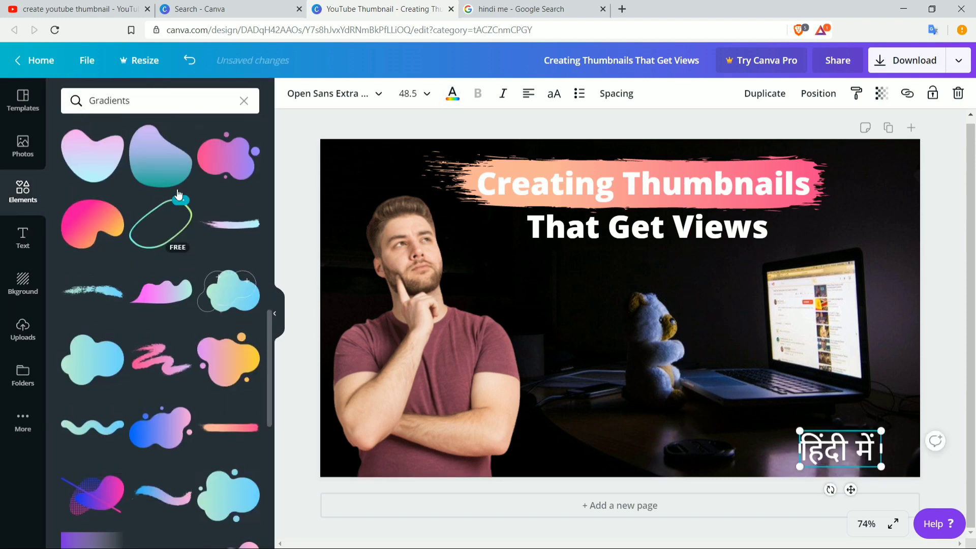
scroll(178, 194, up, 1)
drag(92, 278, 553, 305)
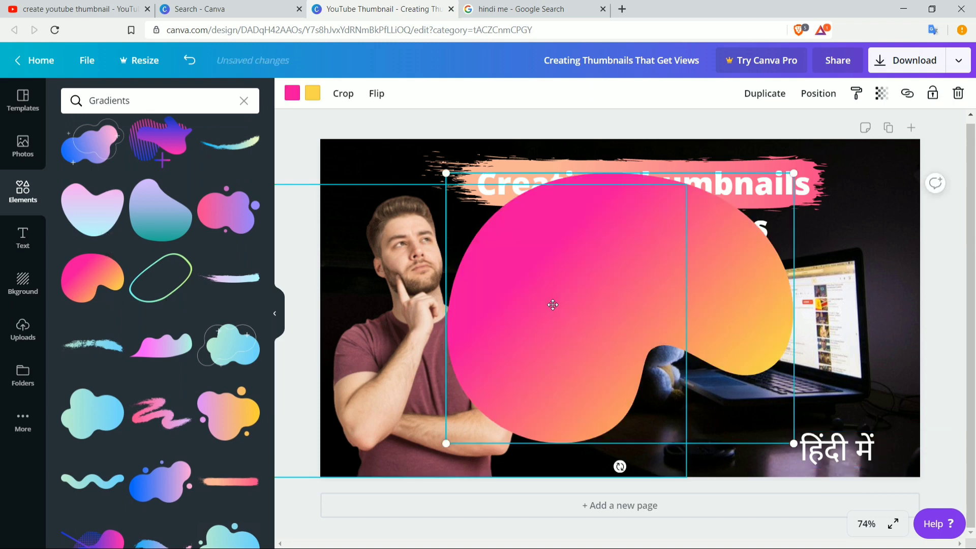
right_click(661, 290)
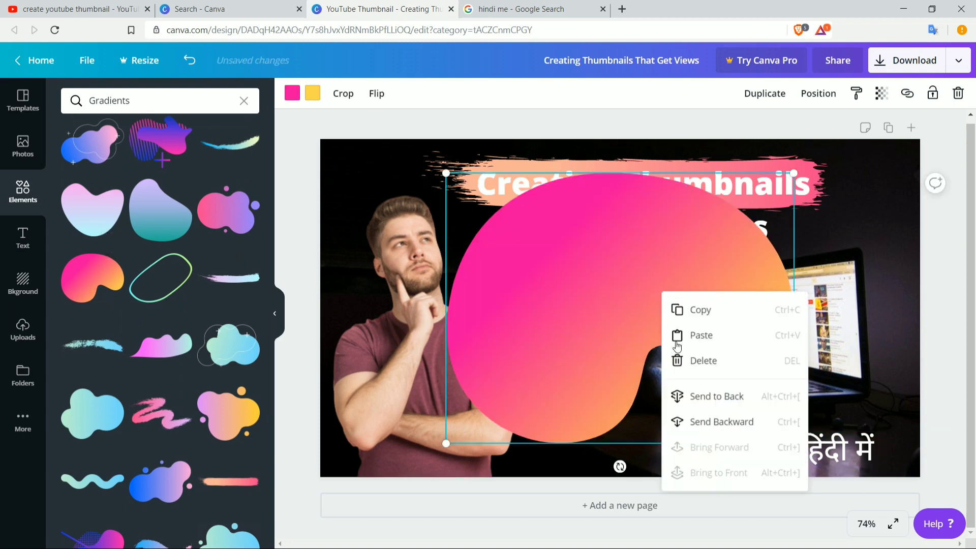
click(706, 423)
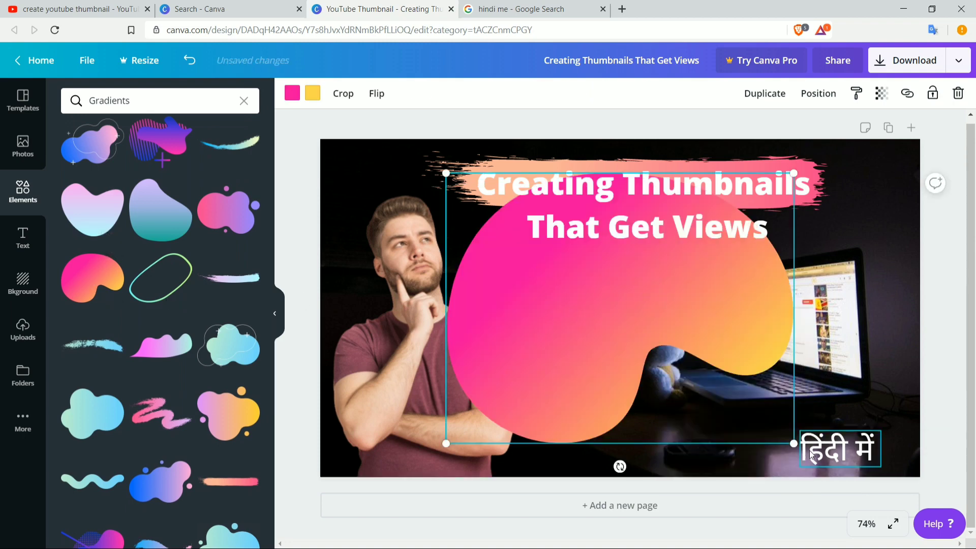
Shrink the gradient blob, place it behind "हिंदी में" in the page's lower-right corner, and rotate it slightly clockwise
drag(794, 443, 622, 311)
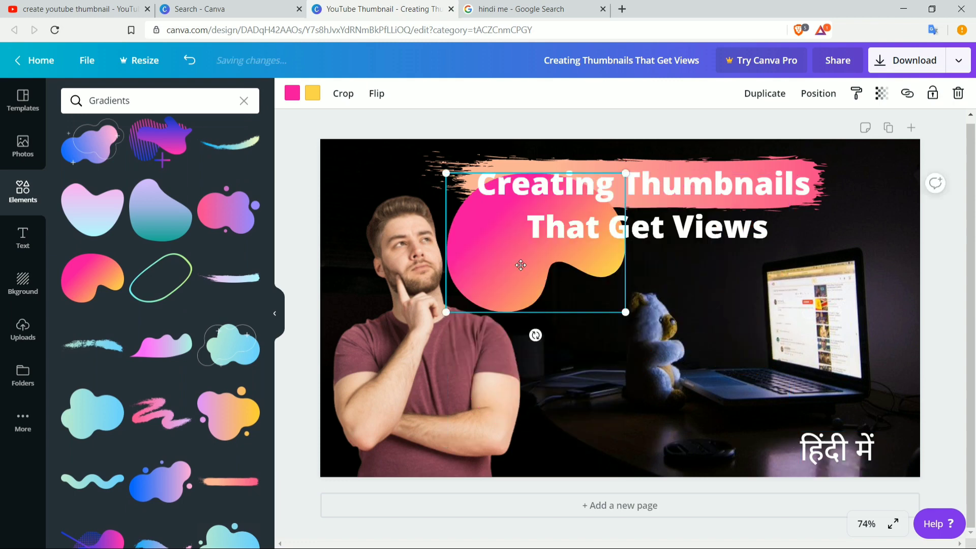
drag(522, 264, 817, 452)
drag(824, 392, 814, 371)
drag(892, 344, 835, 432)
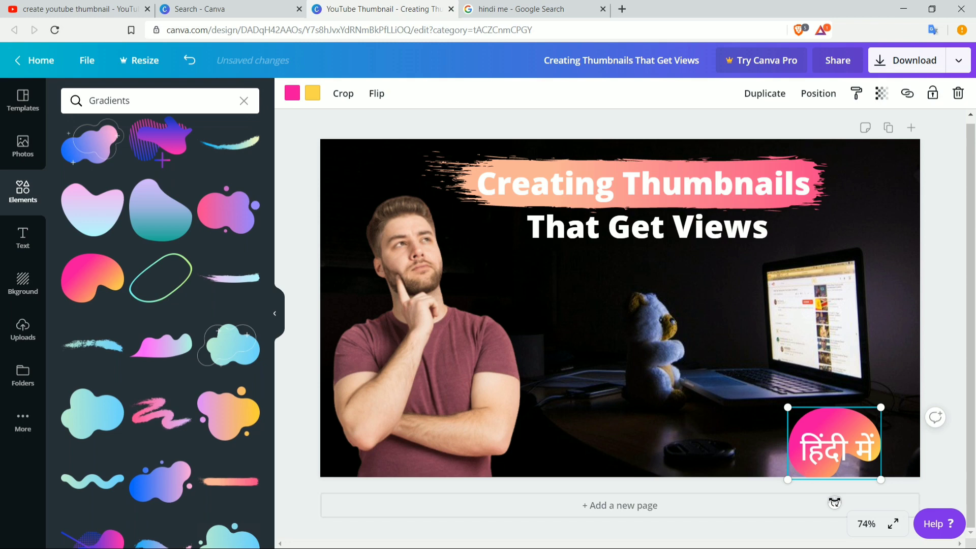
drag(830, 502, 821, 506)
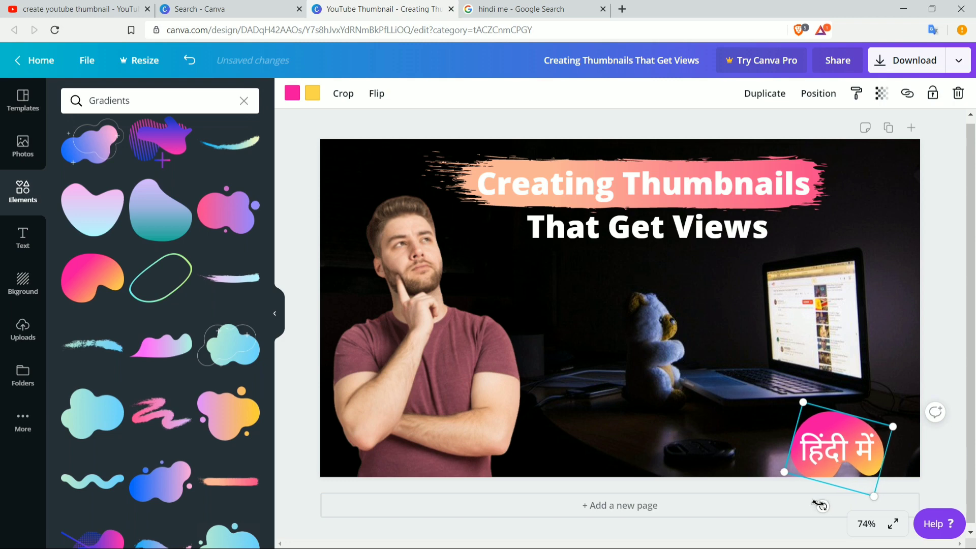
Change both gradient colours of the blob behind "हिंदी में" to the default green and deselect it
click(293, 93)
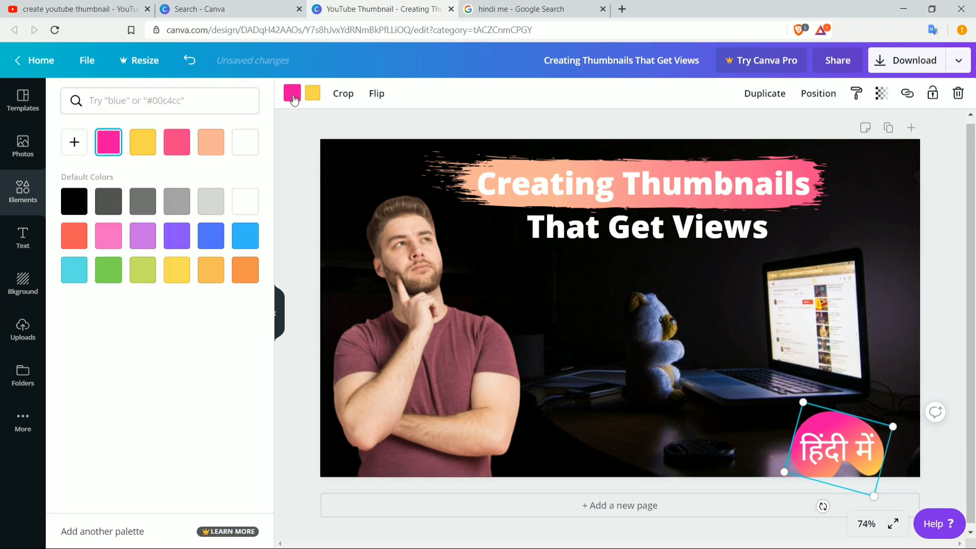
click(109, 269)
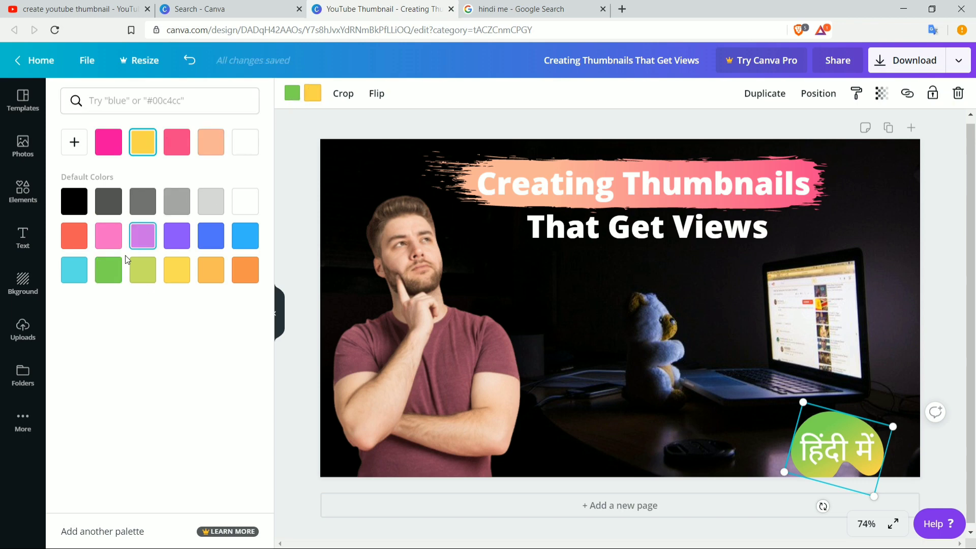
click(116, 278)
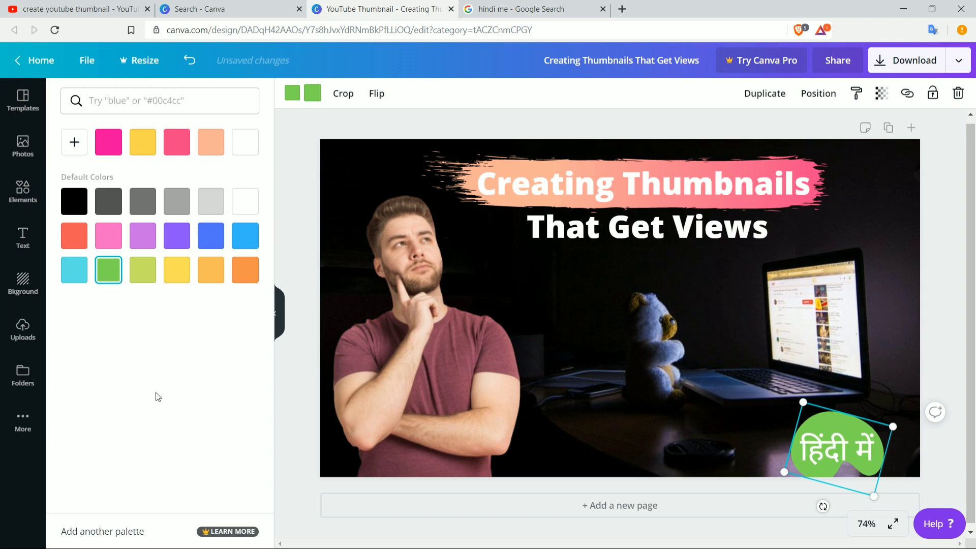
click(945, 204)
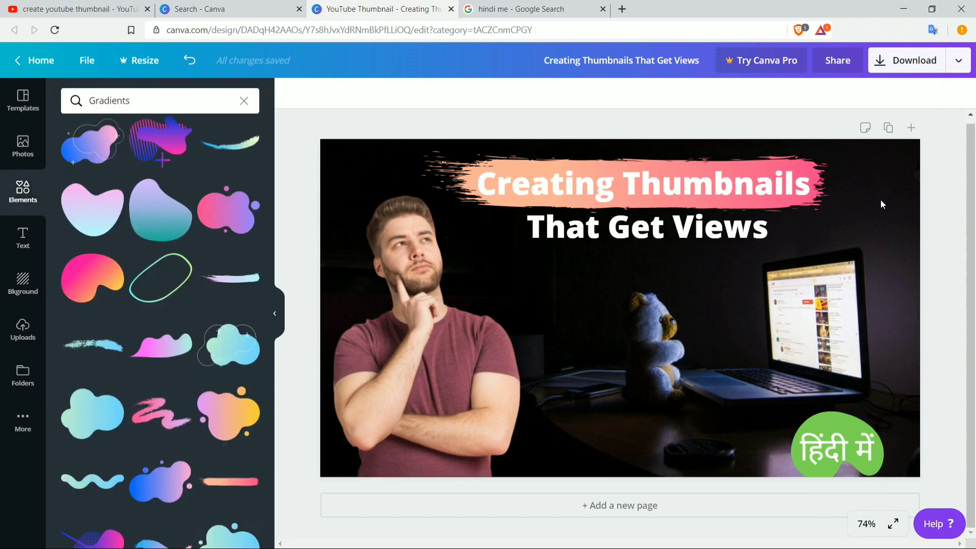
click(882, 203)
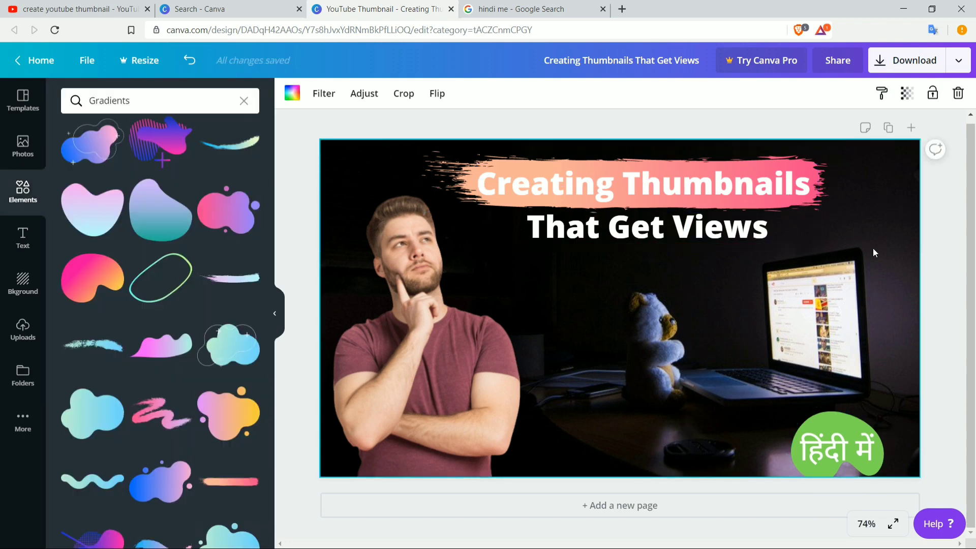
Download the thumbnail design as a PNG, save it to the Desktop as "Creating Thumbnails That Get Views", and dismiss the referral dialog
click(957, 62)
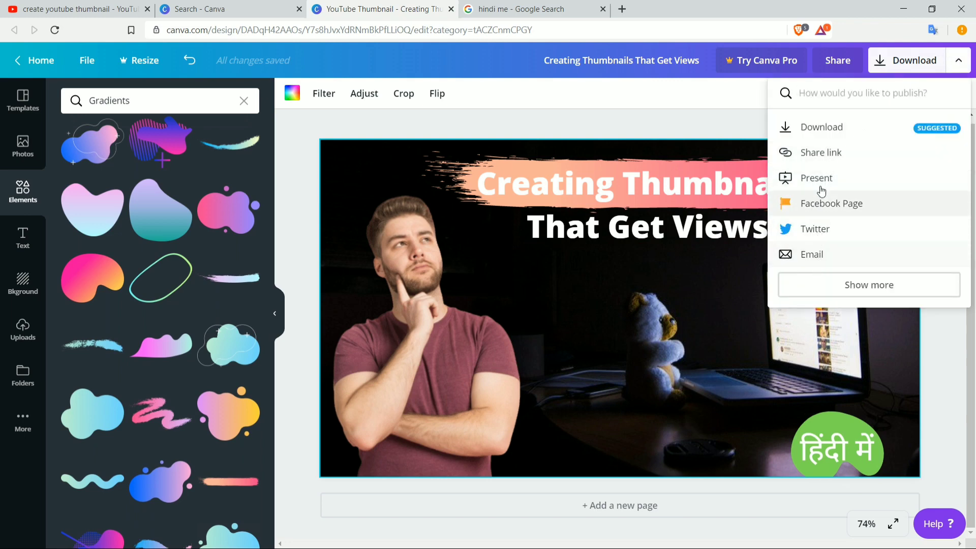
click(844, 128)
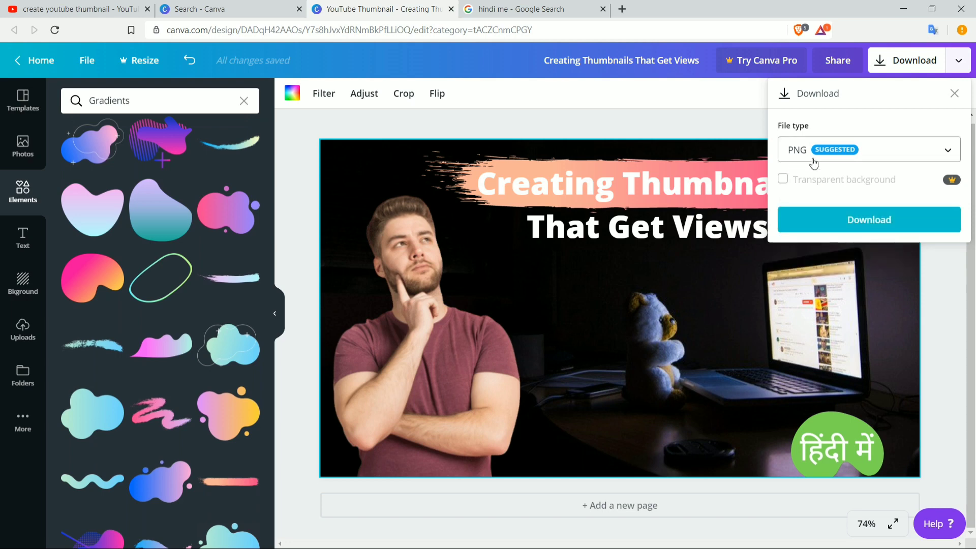
click(905, 148)
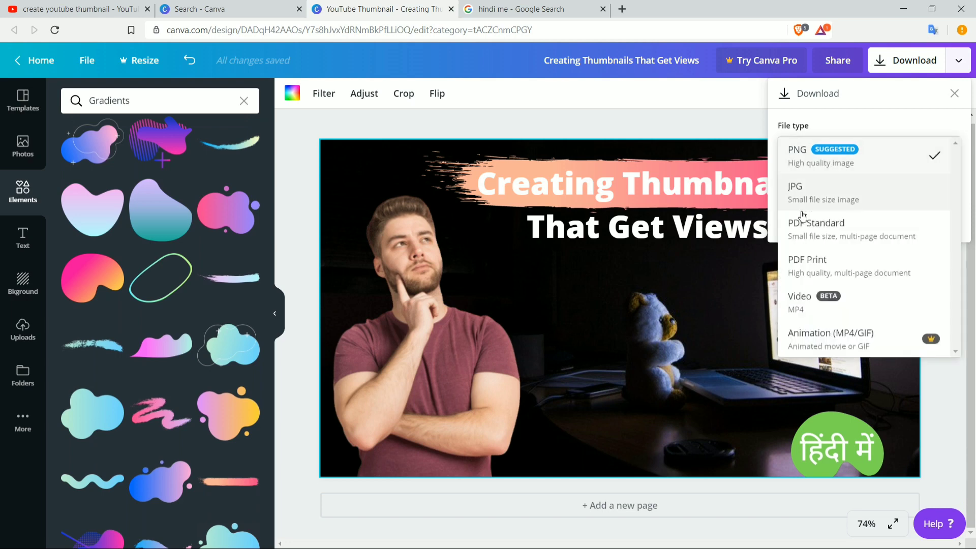
click(904, 121)
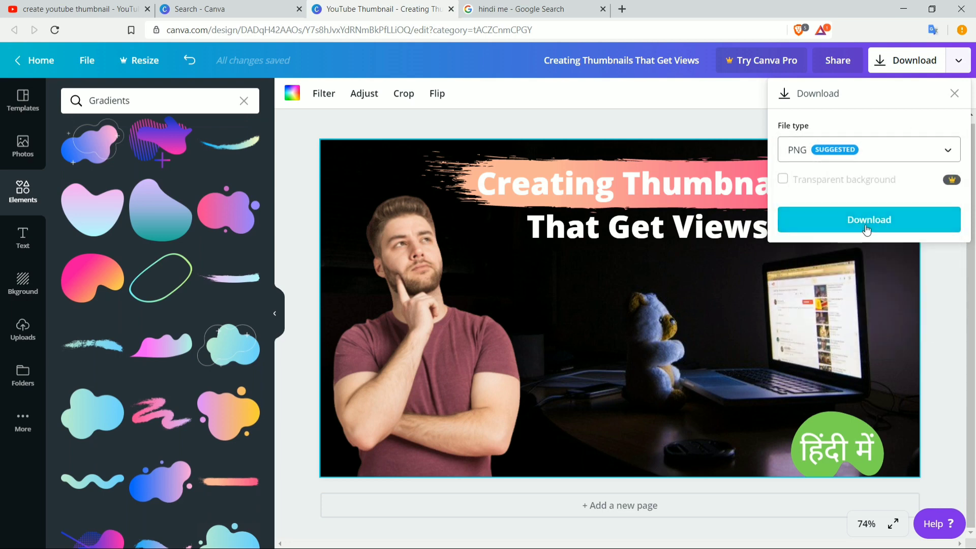
click(867, 229)
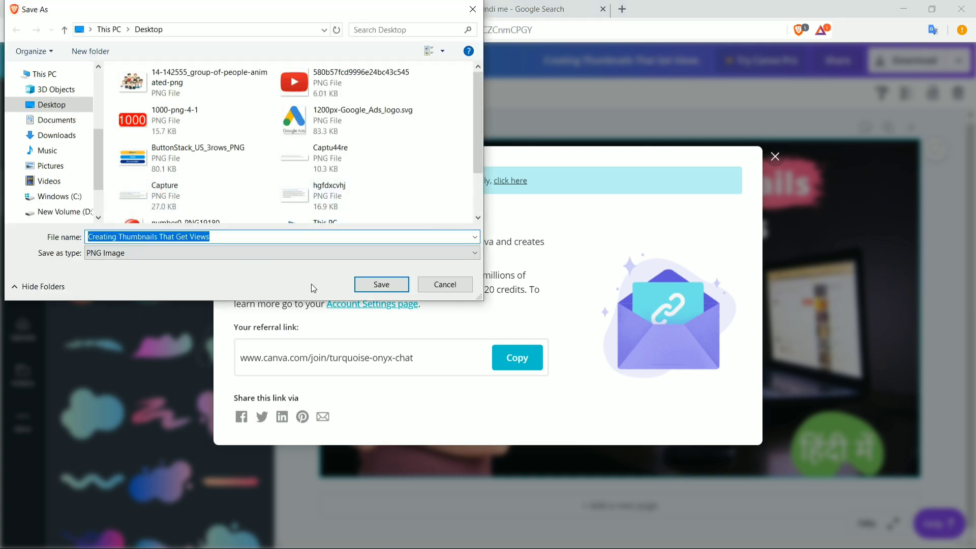
click(380, 285)
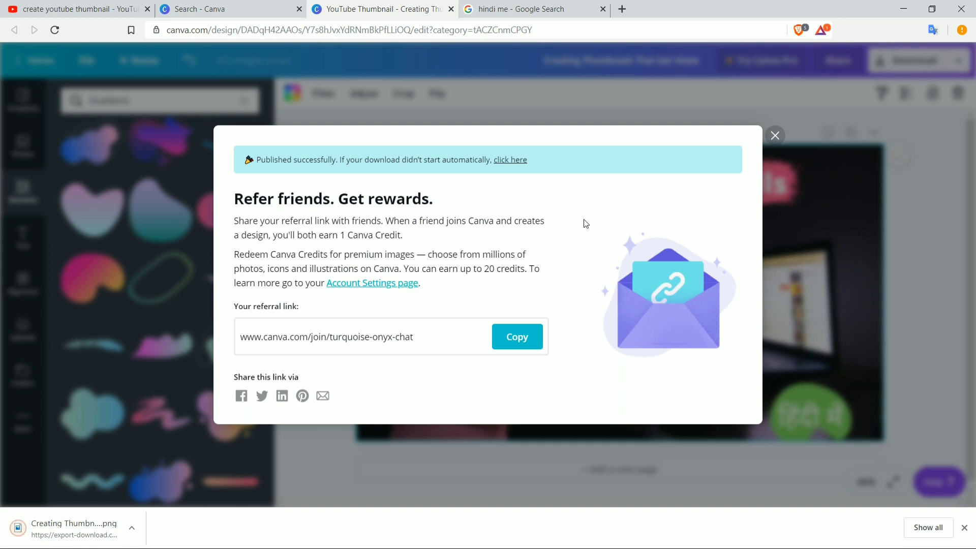
click(774, 137)
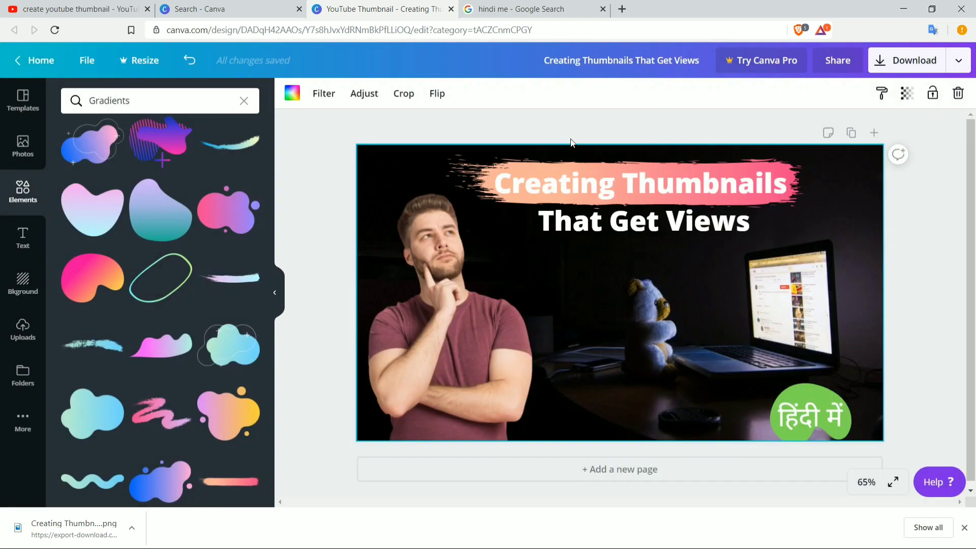
Close the design and Google search tabs, and reopen "Creating Thumbnails That Get Views" from the list of all Canva designs
click(452, 9)
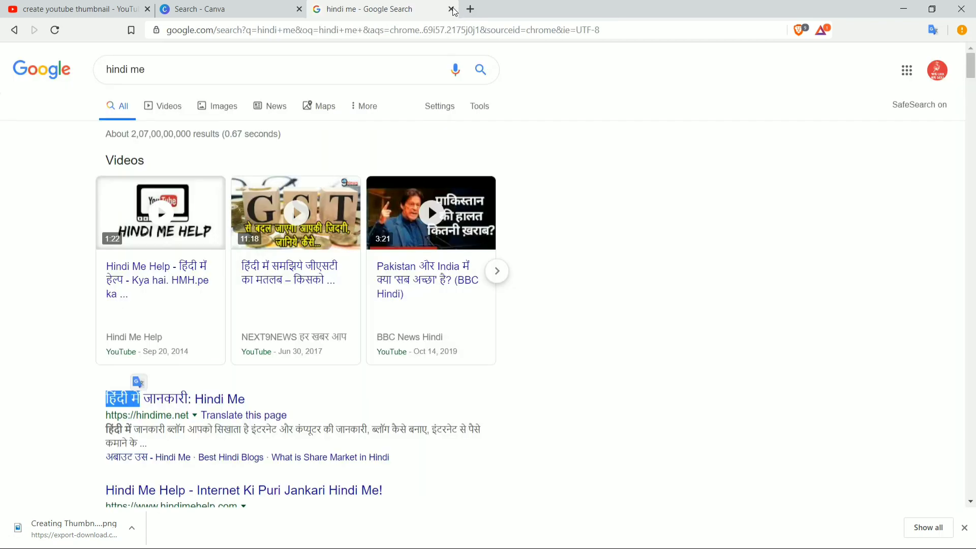
click(453, 10)
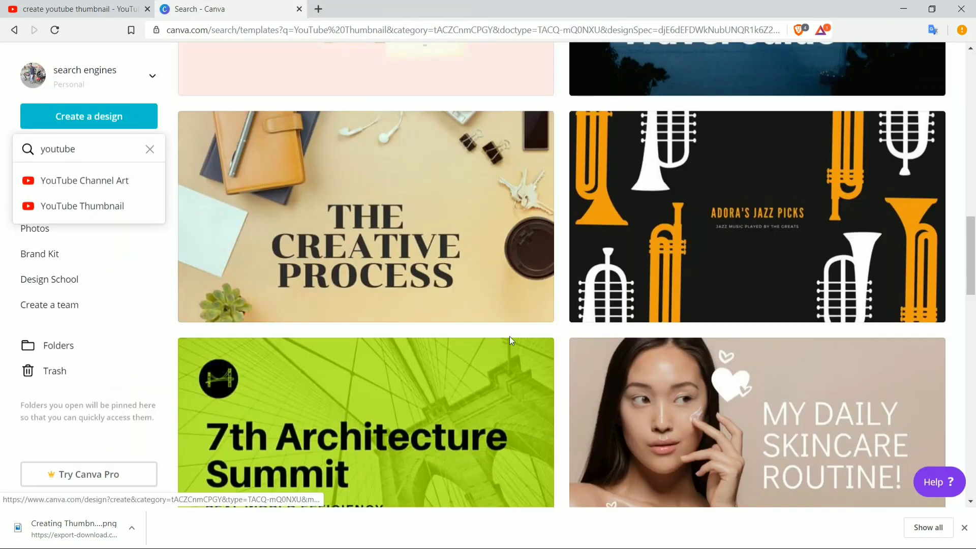
scroll(509, 337, down, 1)
scroll(193, 302, up, 3)
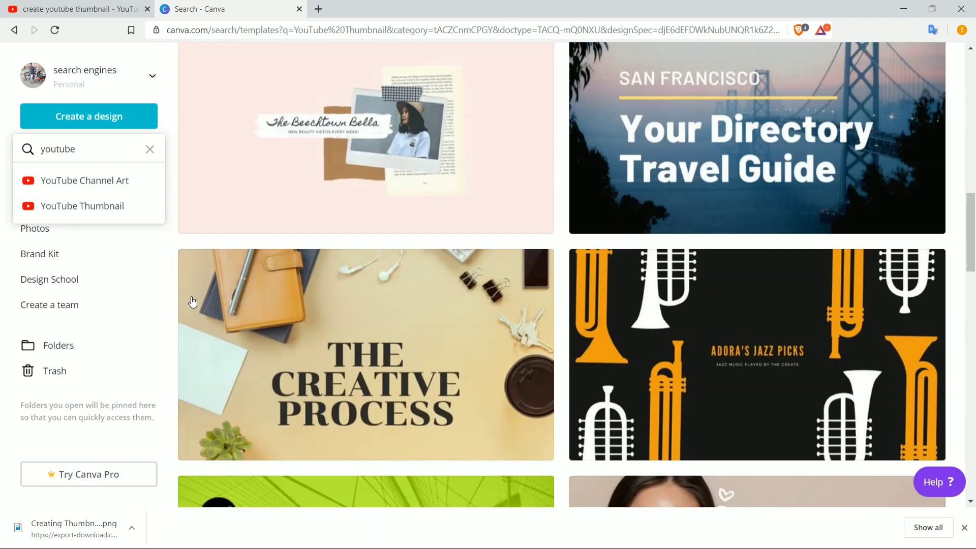
click(148, 149)
click(55, 30)
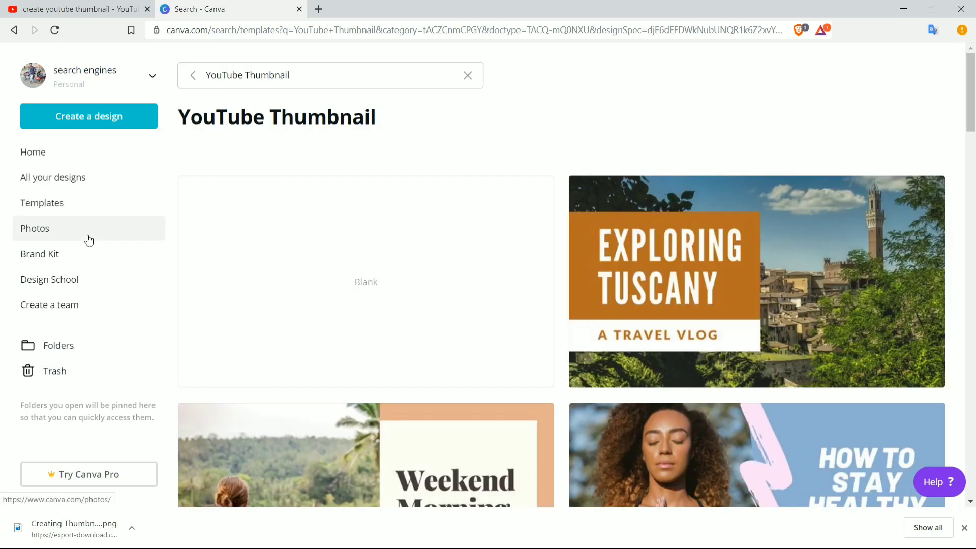
click(69, 179)
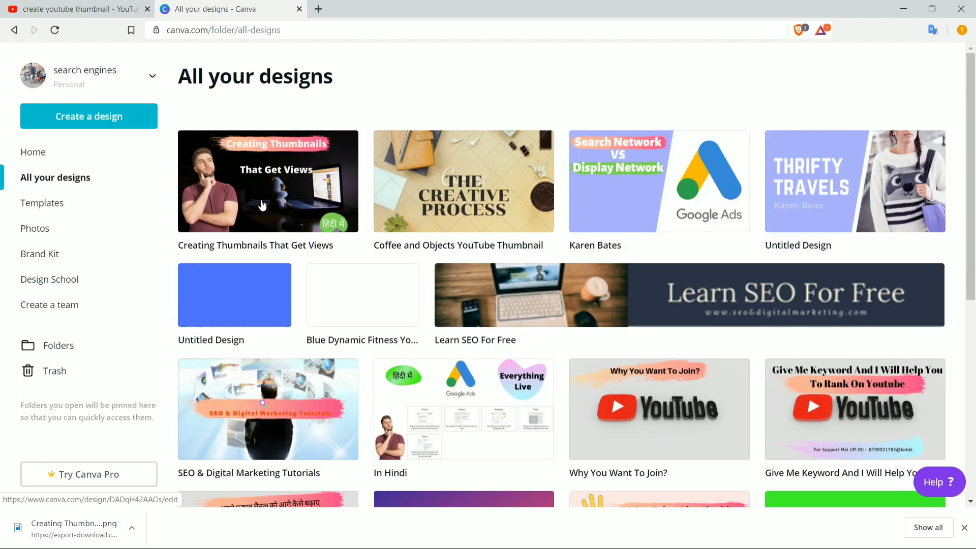
click(261, 199)
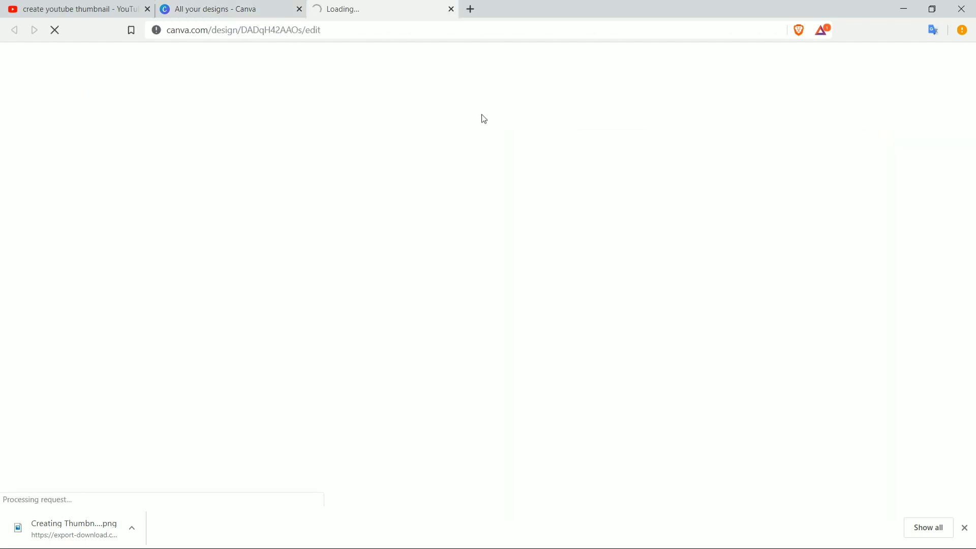